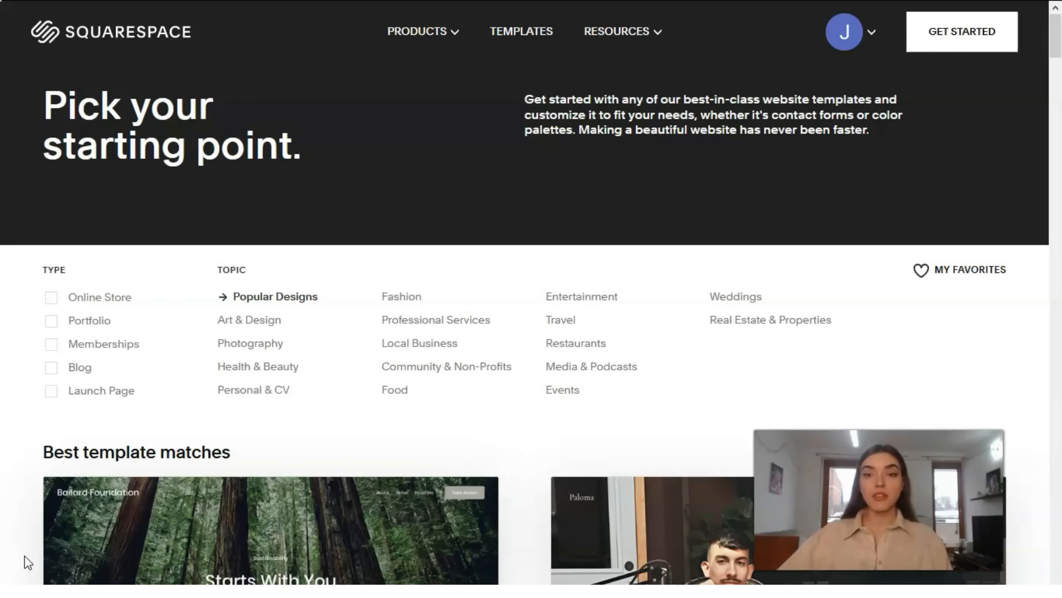
Step: Open the template gallery and browse the website templates under Popular Designs
left_click(529, 30)
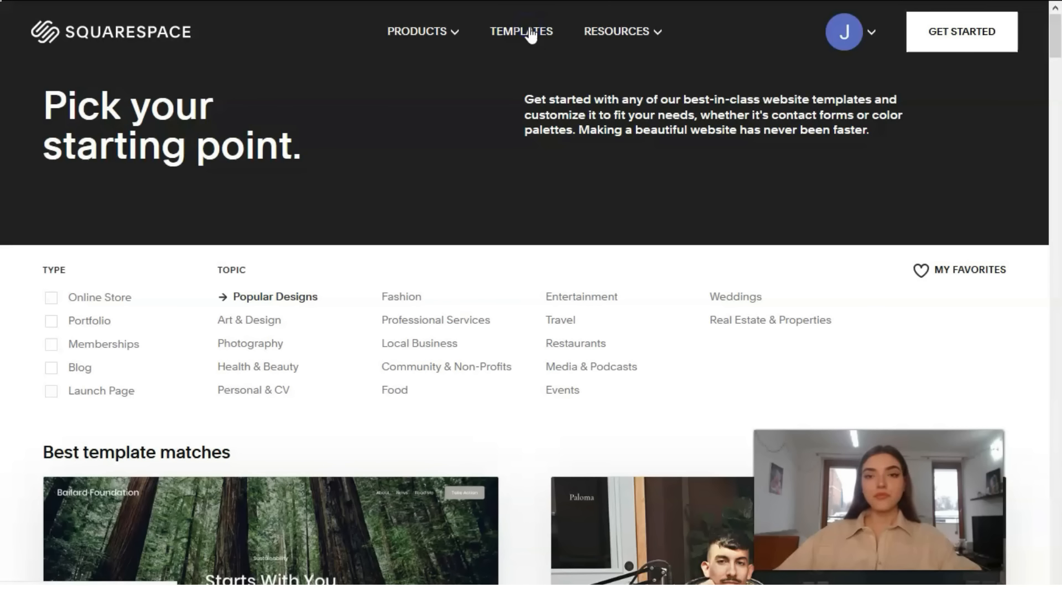
left_click(536, 33)
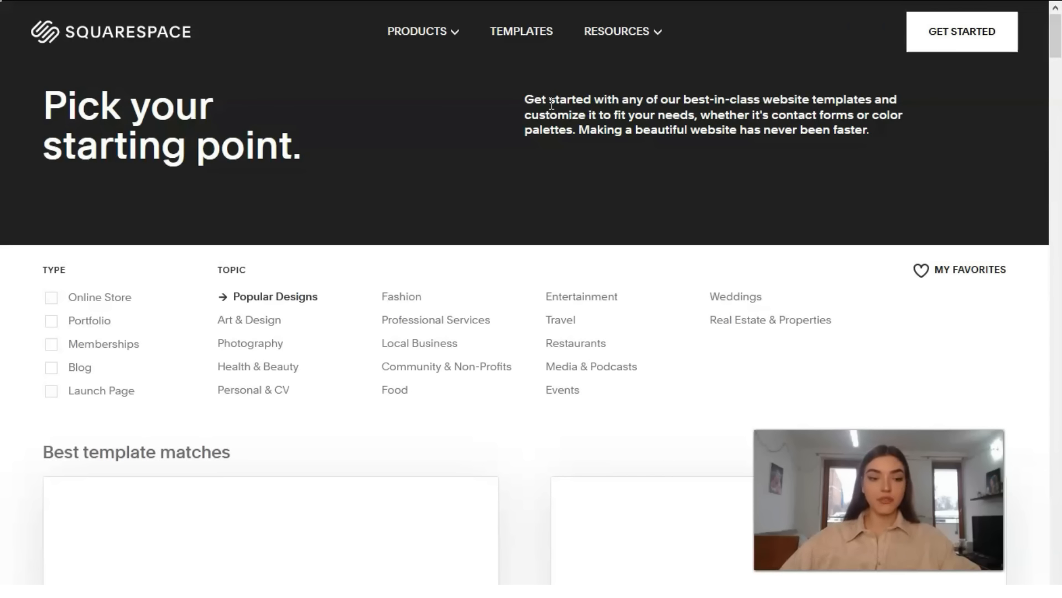
left_click(587, 32)
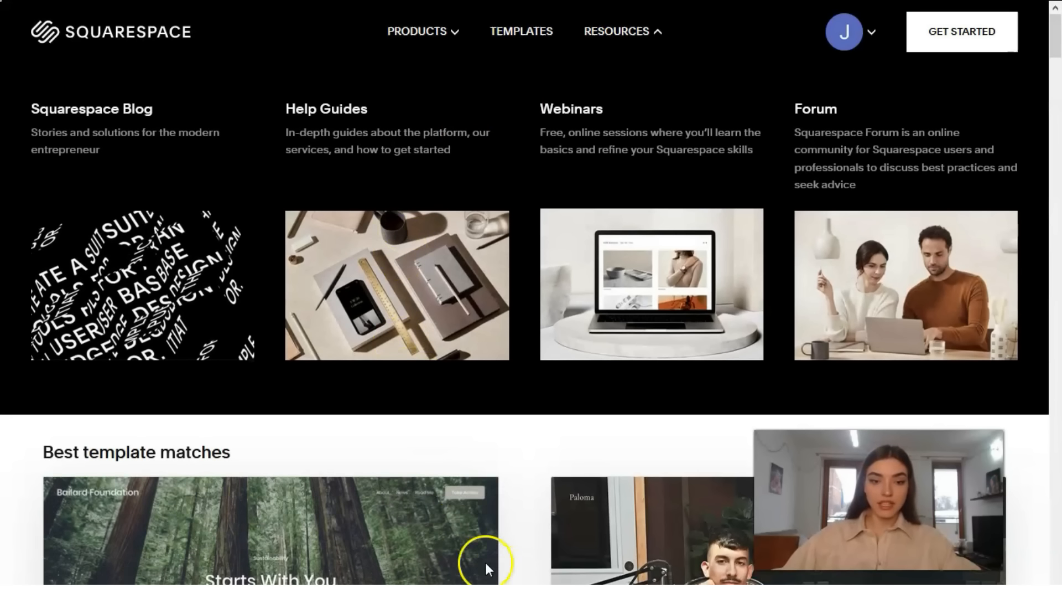
scroll(411, 422, "down", 7)
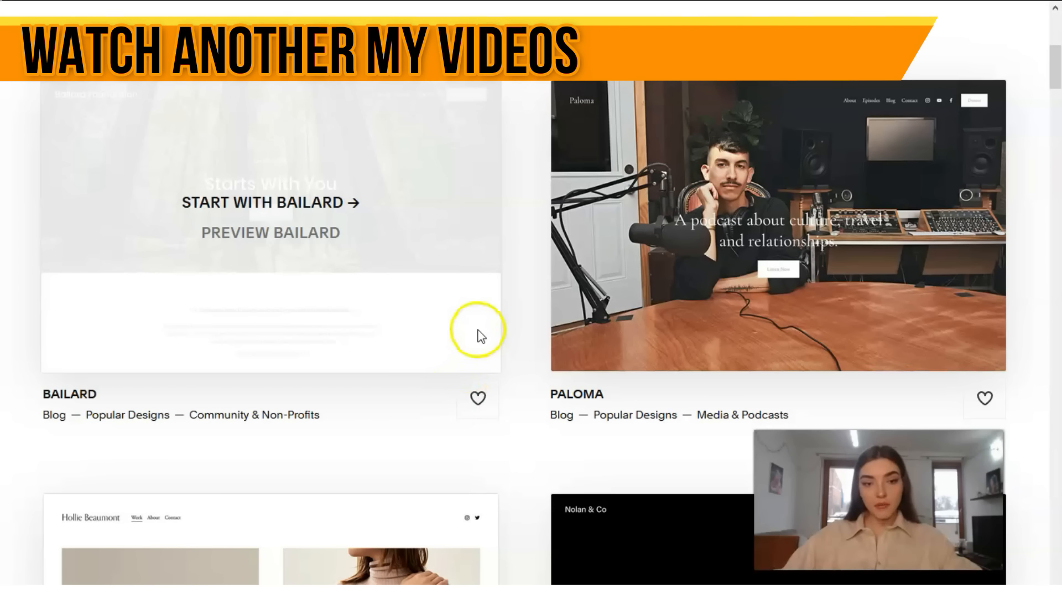
scroll(479, 334, "down", 10)
scroll(478, 336, "up", 3)
scroll(478, 336, "down", 4)
left_click(969, 40)
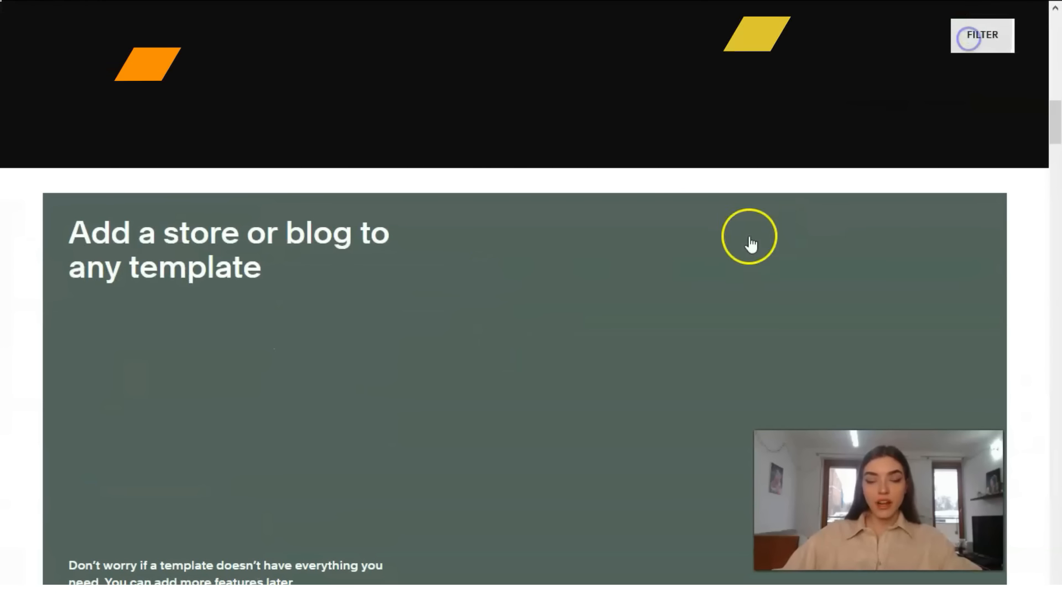
scroll(621, 261, "down", 10)
scroll(540, 264, "down", 10)
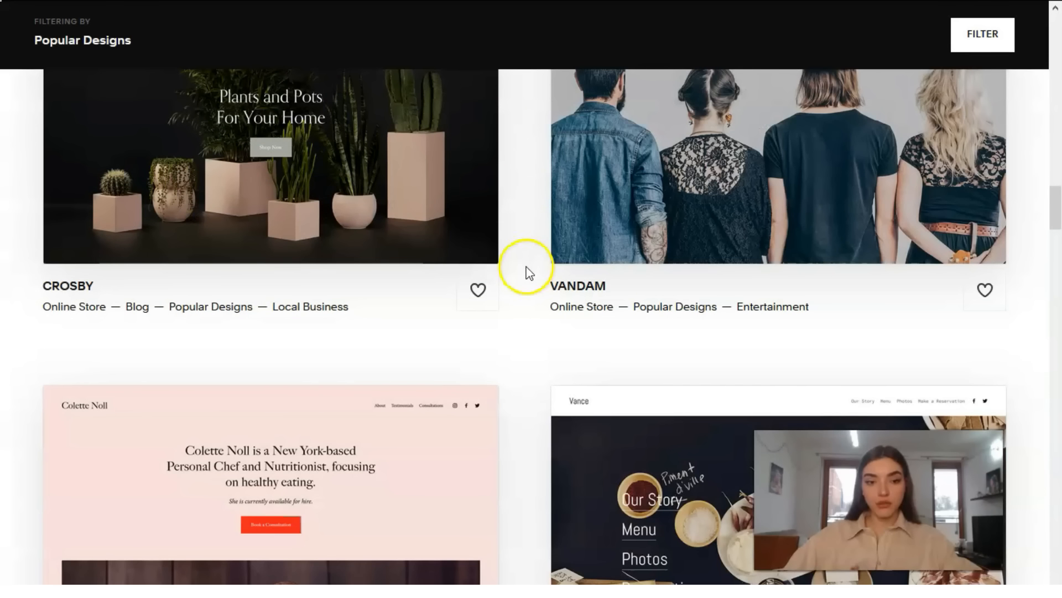
scroll(530, 273, "down", 9)
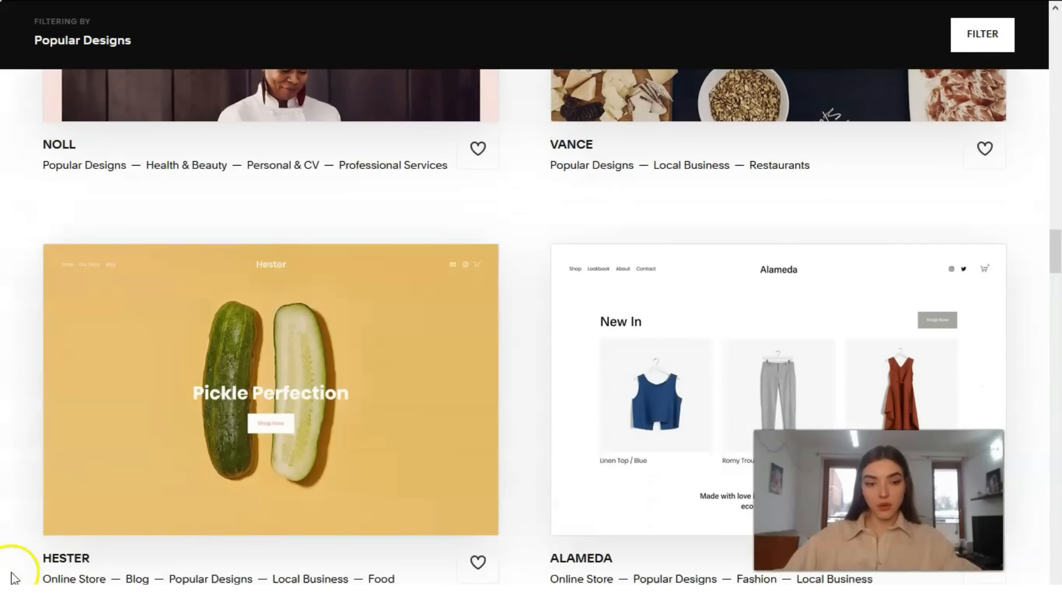
scroll(627, 449, "up", 20)
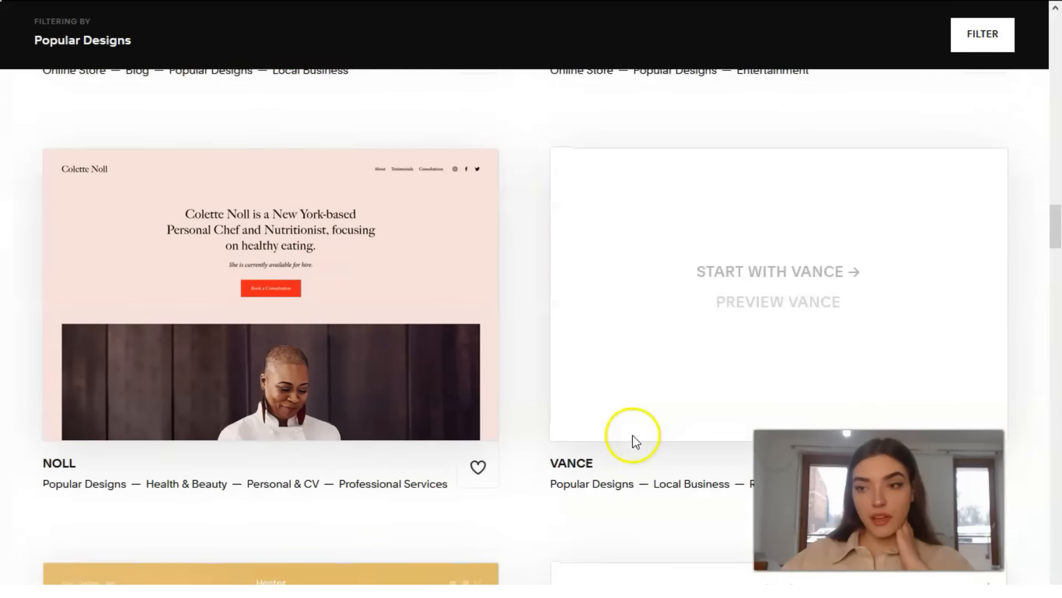
scroll(637, 433, "up", 15)
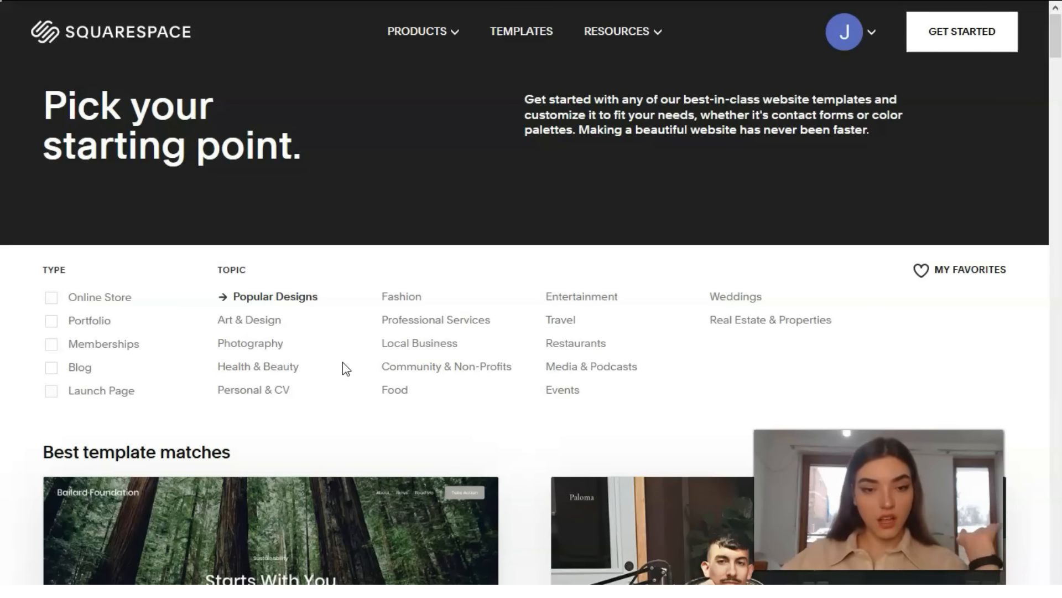
Step: Find the Nolan template under Popular Designs and open its preview
scroll(322, 374, "down", 12)
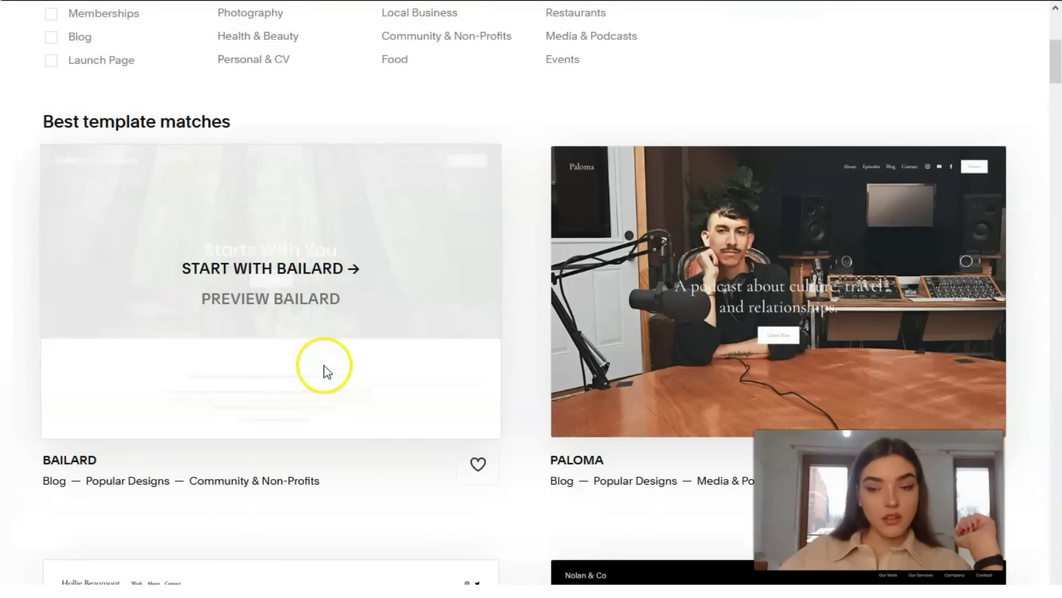
scroll(321, 373, "down", 3)
scroll(324, 375, "up", 2)
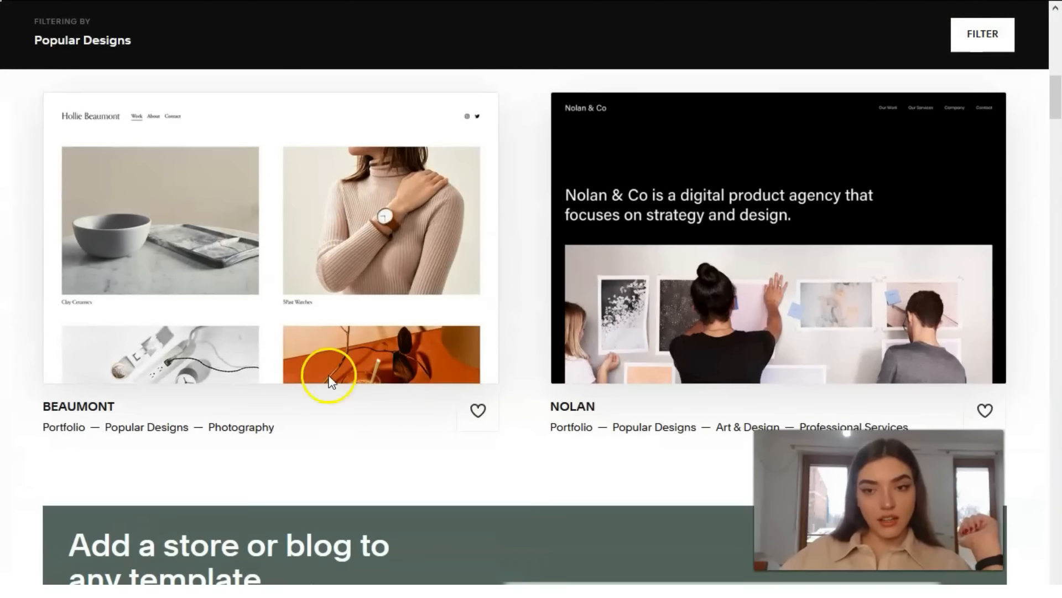
mouse_move(780, 311)
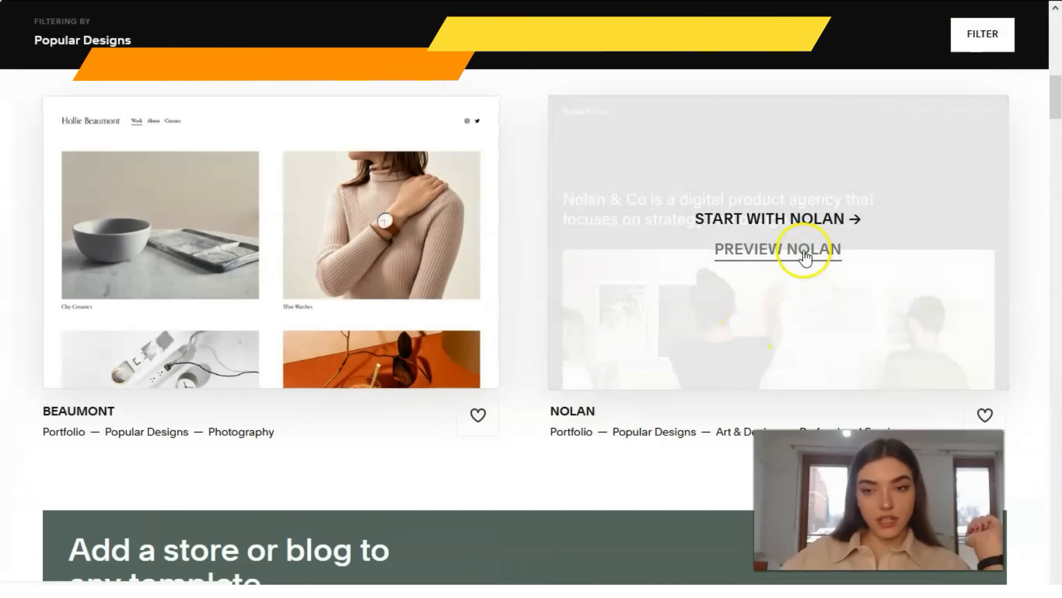
left_click(799, 263)
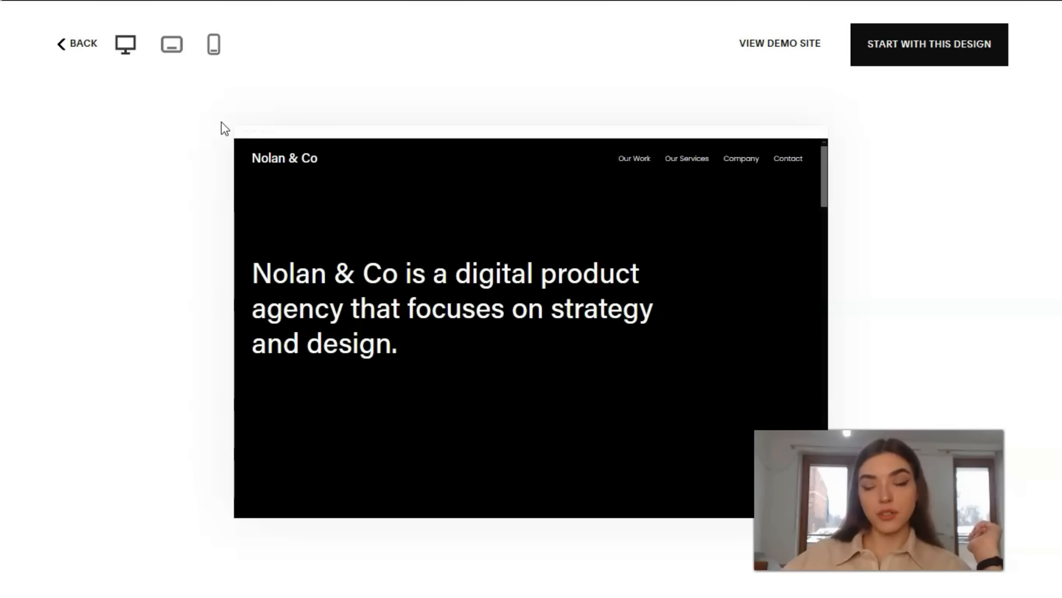
Step: Review the Nolan homepage down to its footer in the desktop preview, and check its tablet and mobile layouts
scroll(308, 228, "down", 6)
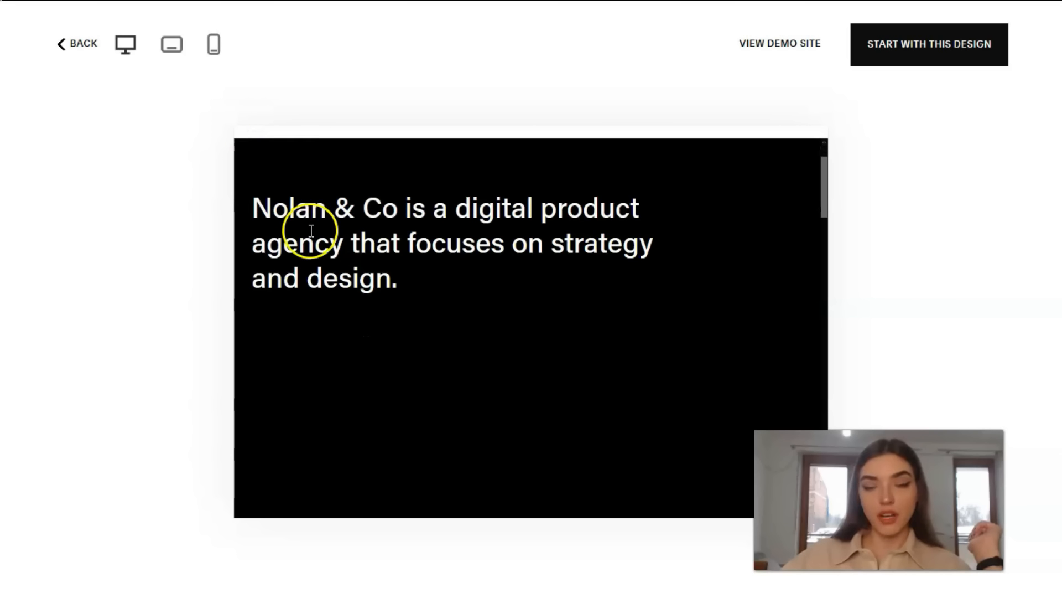
scroll(323, 267, "down", 10)
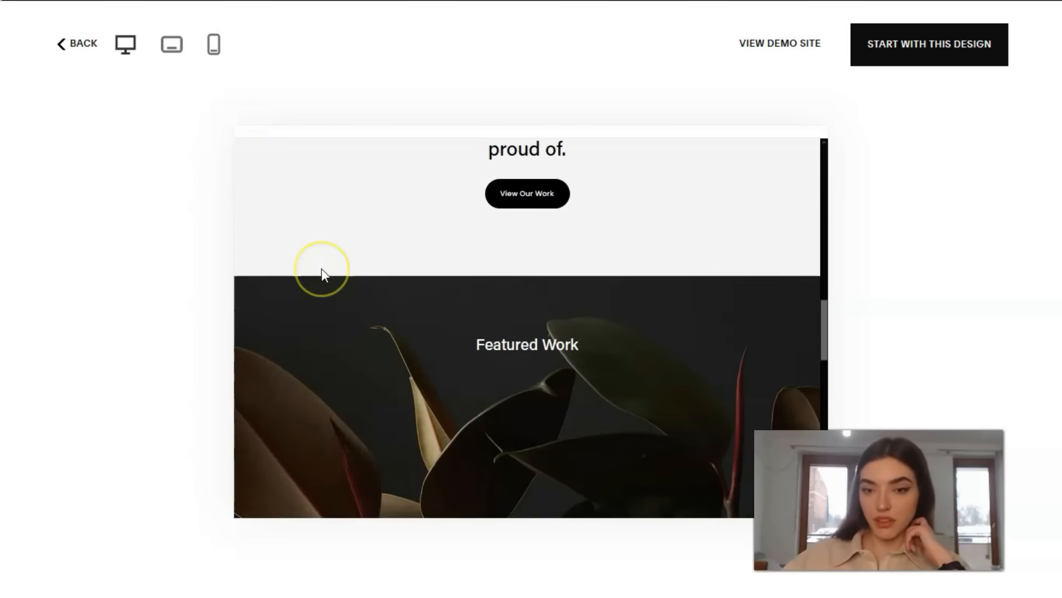
scroll(322, 270, "down", 8)
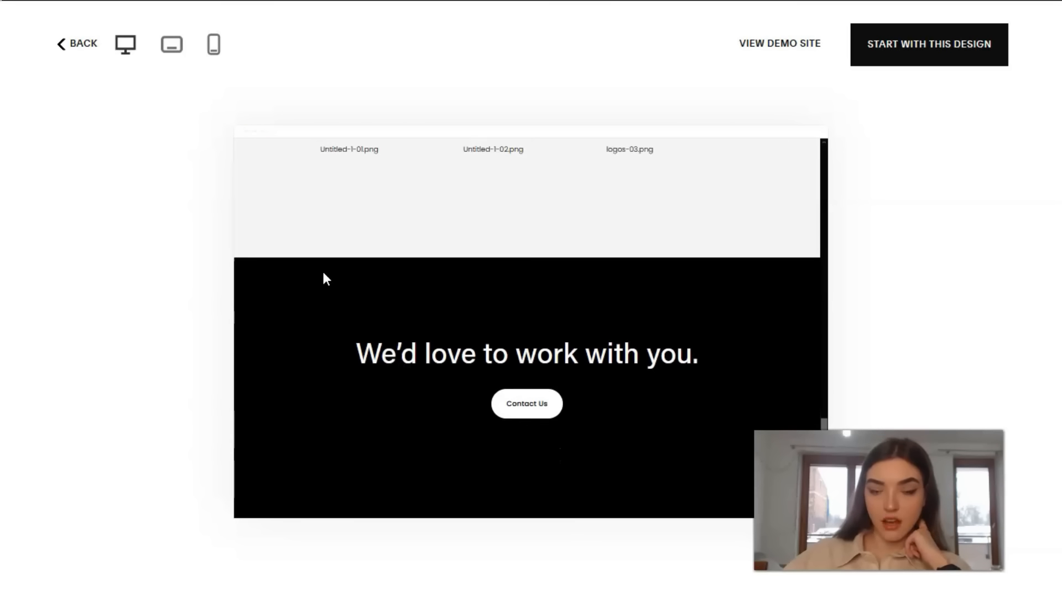
scroll(326, 277, "up", 18)
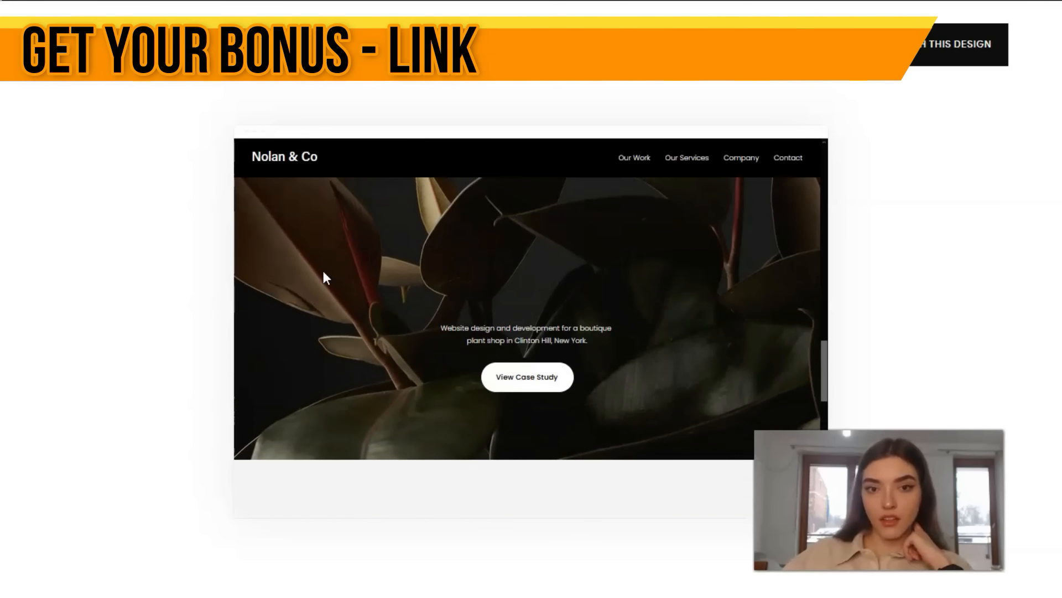
scroll(323, 276, "up", 6)
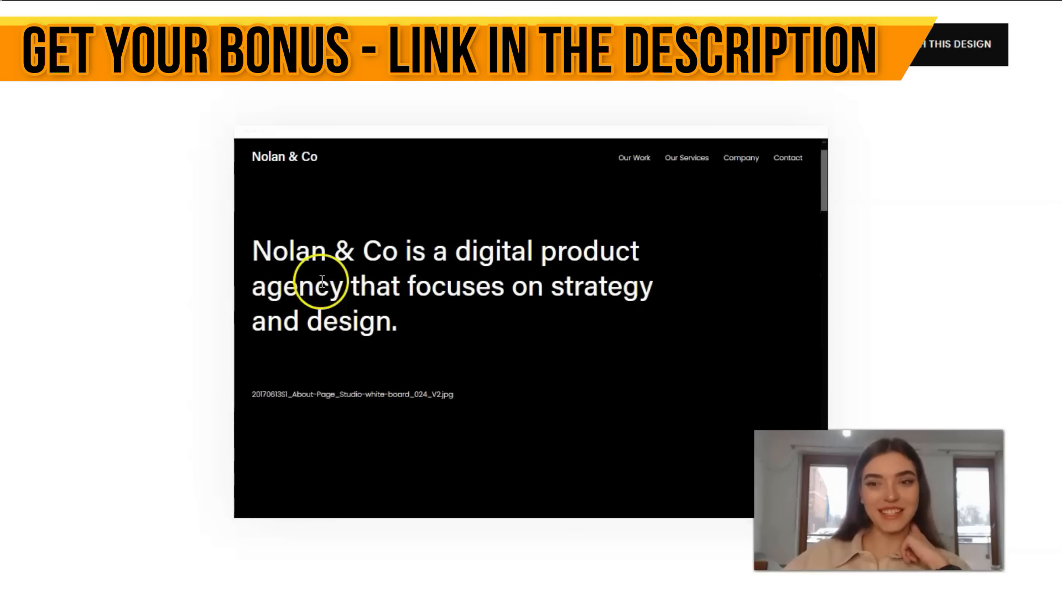
left_click(172, 44)
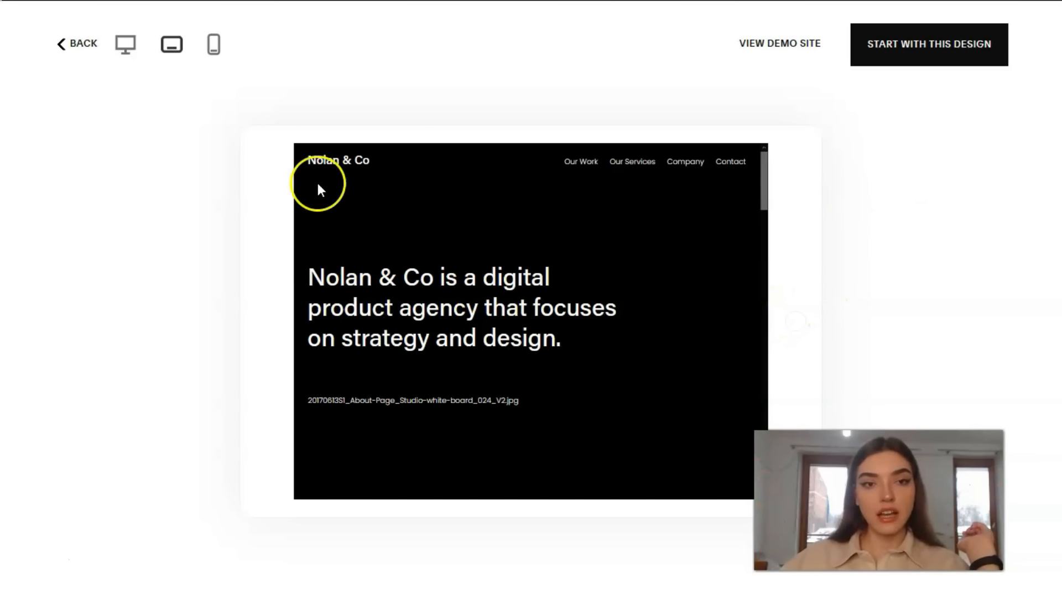
left_click(211, 54)
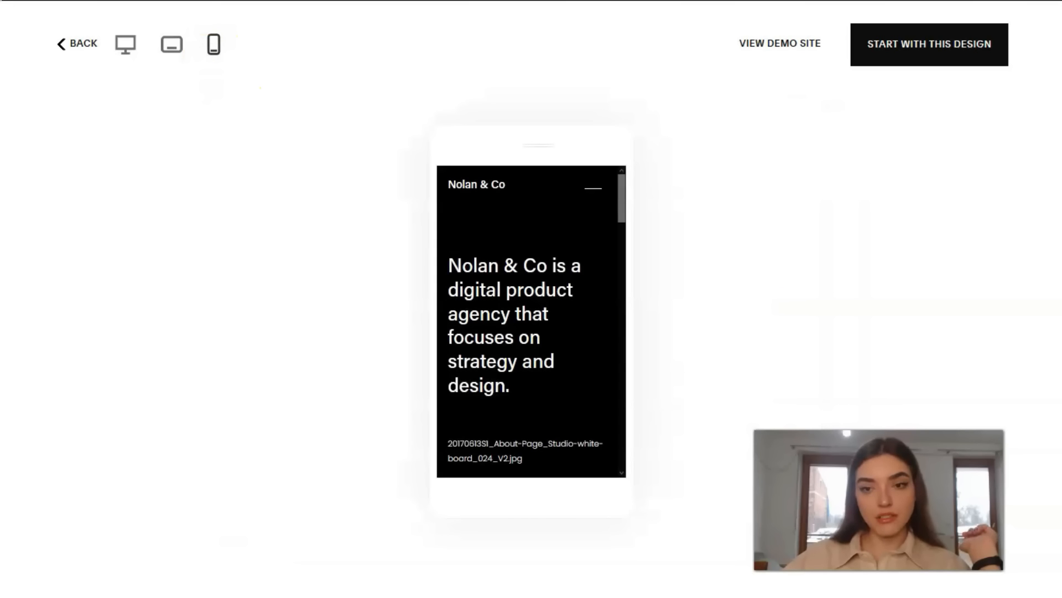
left_click_drag(618, 209, 623, 184)
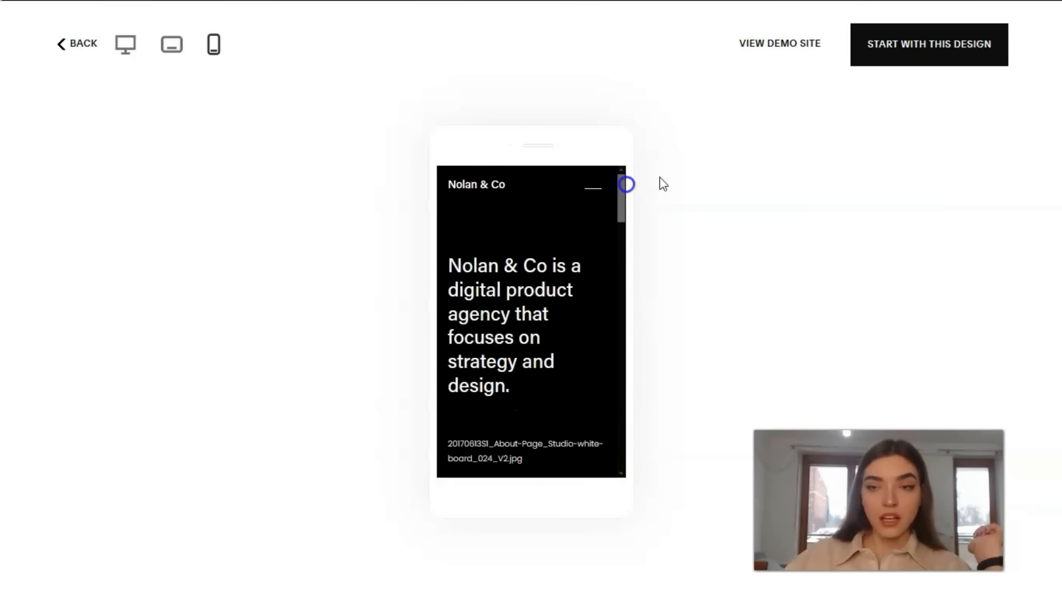
Step: Start a new site with the Nolan design and open the site's Pages section
left_click(972, 62)
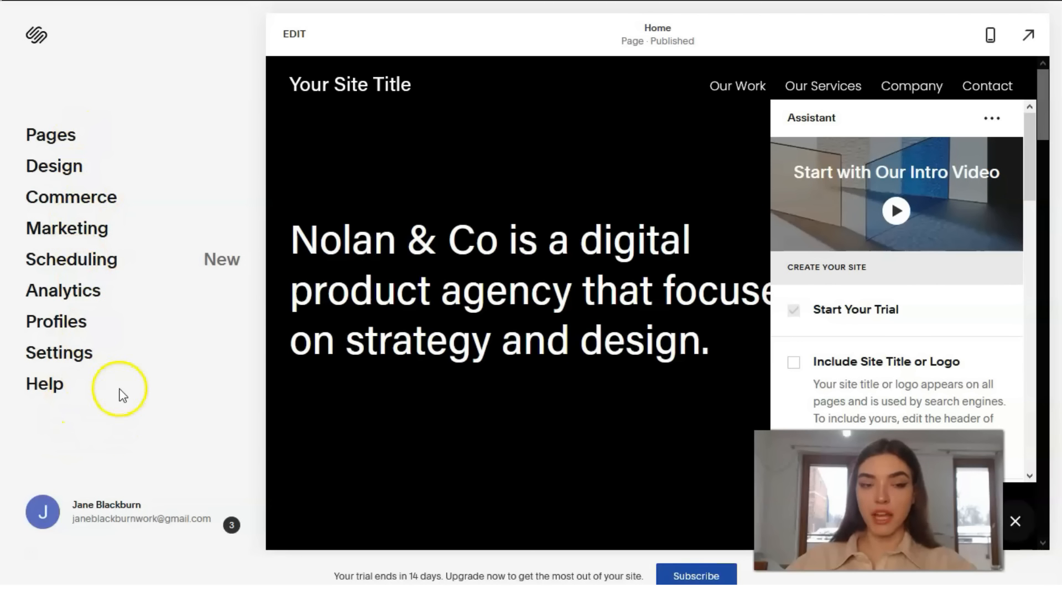
left_click(76, 143)
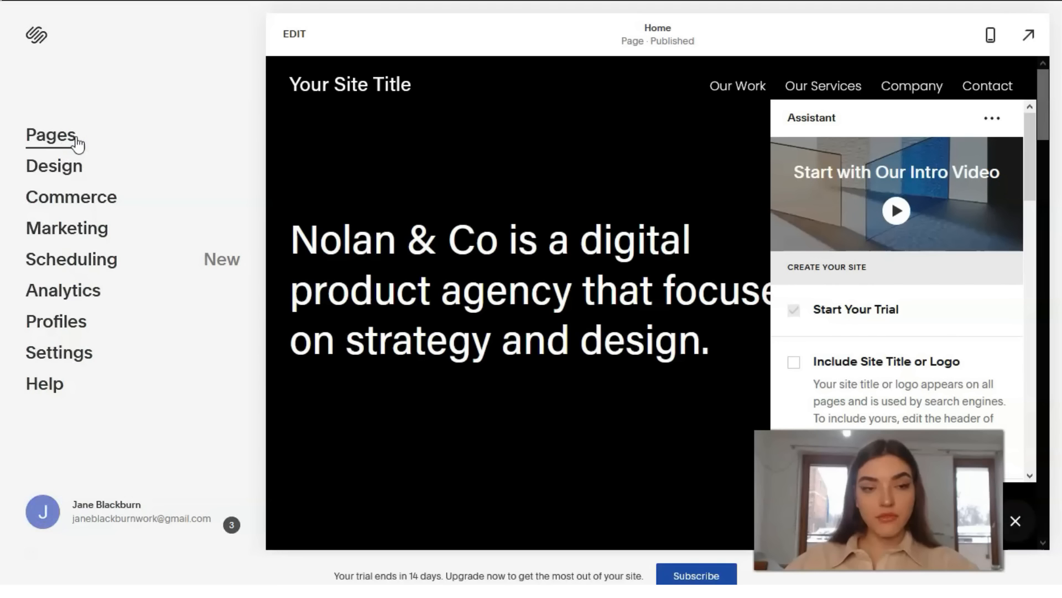
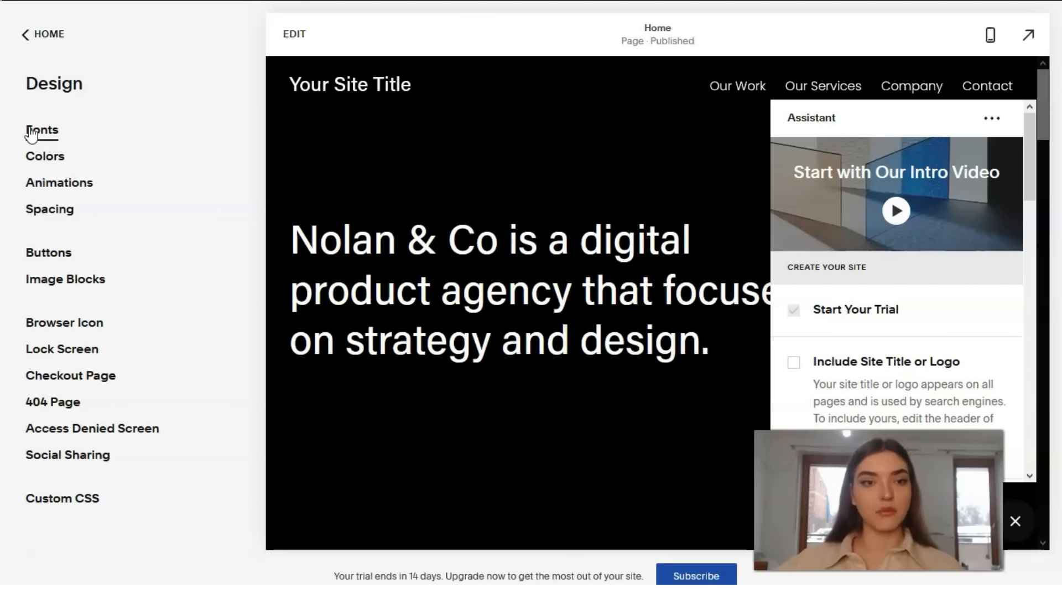
Step: Open the site's color palette for editing and set the middle custom color to a muted brown, about hsl(24, 28%, 48%)
left_click(47, 155)
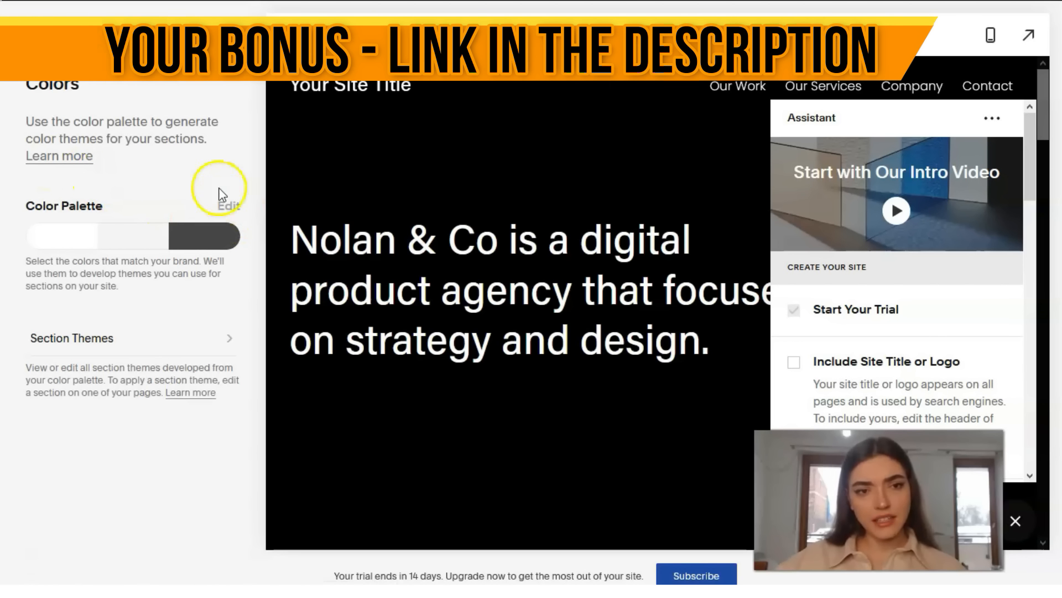
left_click(229, 206)
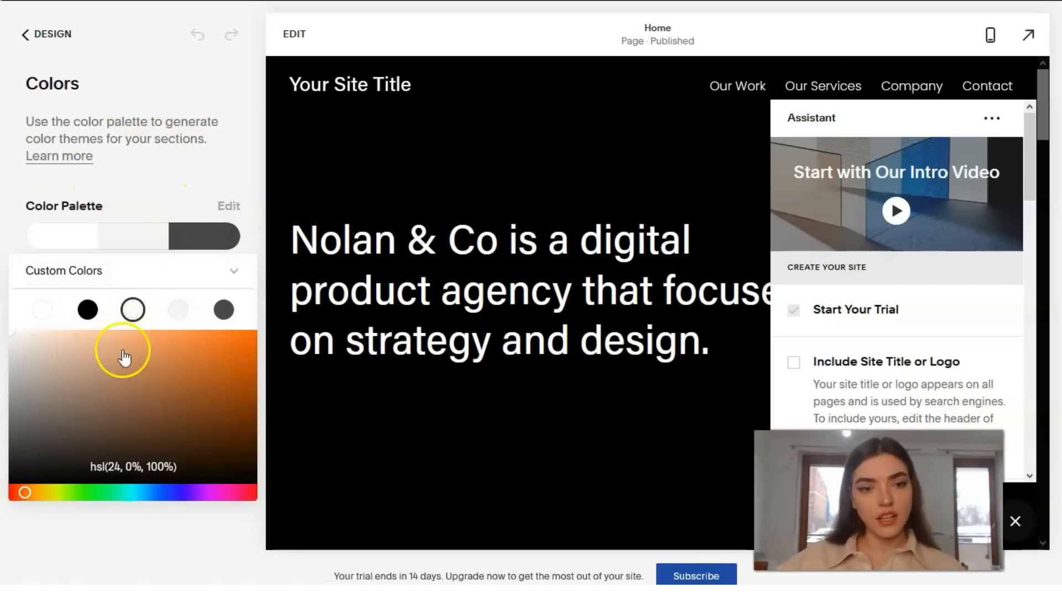
left_click_drag(119, 389, 100, 391)
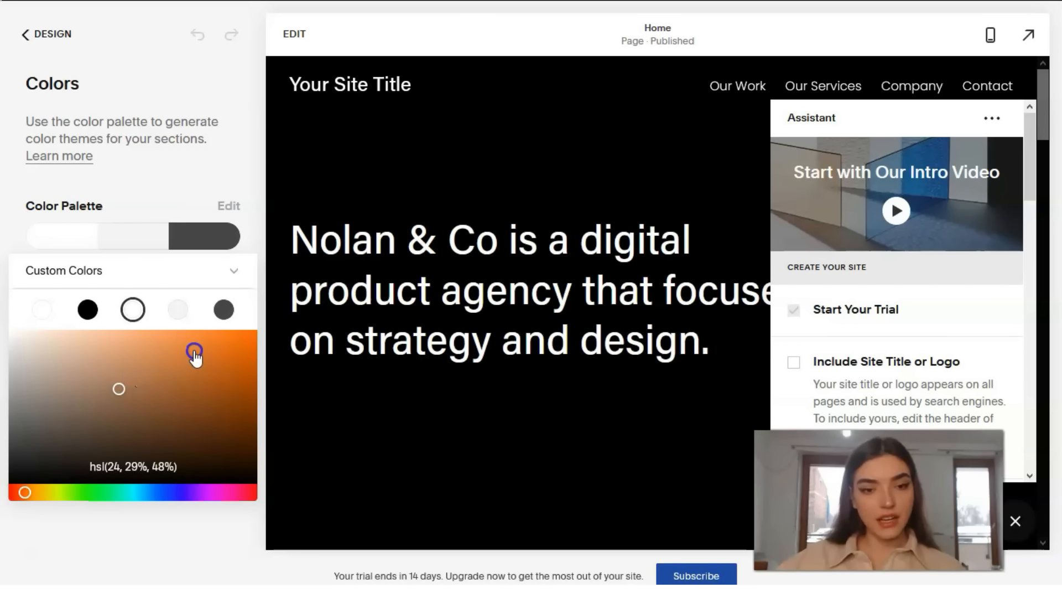
left_click(130, 380)
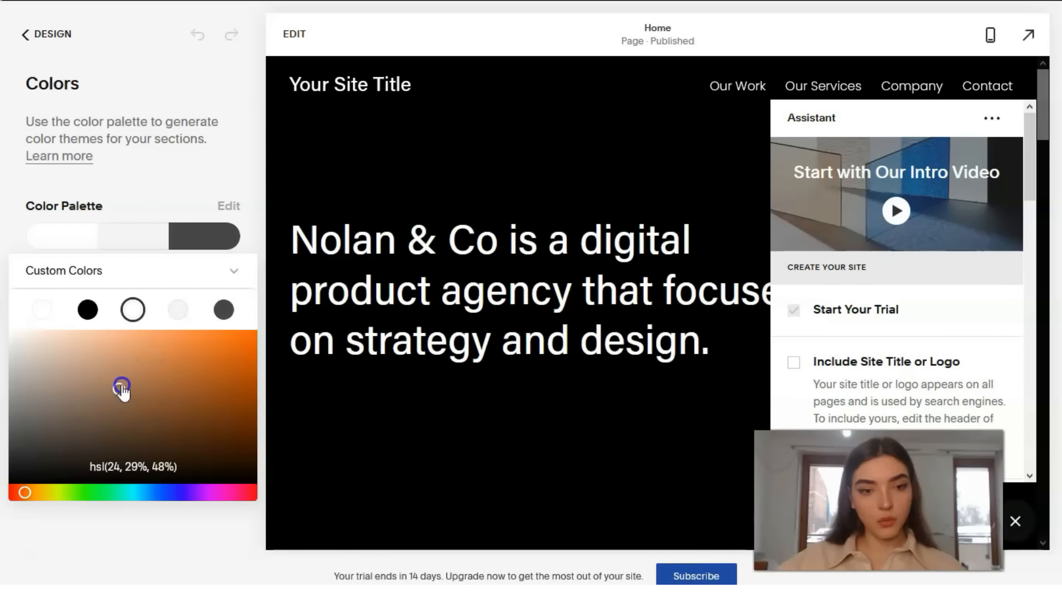
left_click_drag(128, 368, 129, 362)
left_click(136, 310)
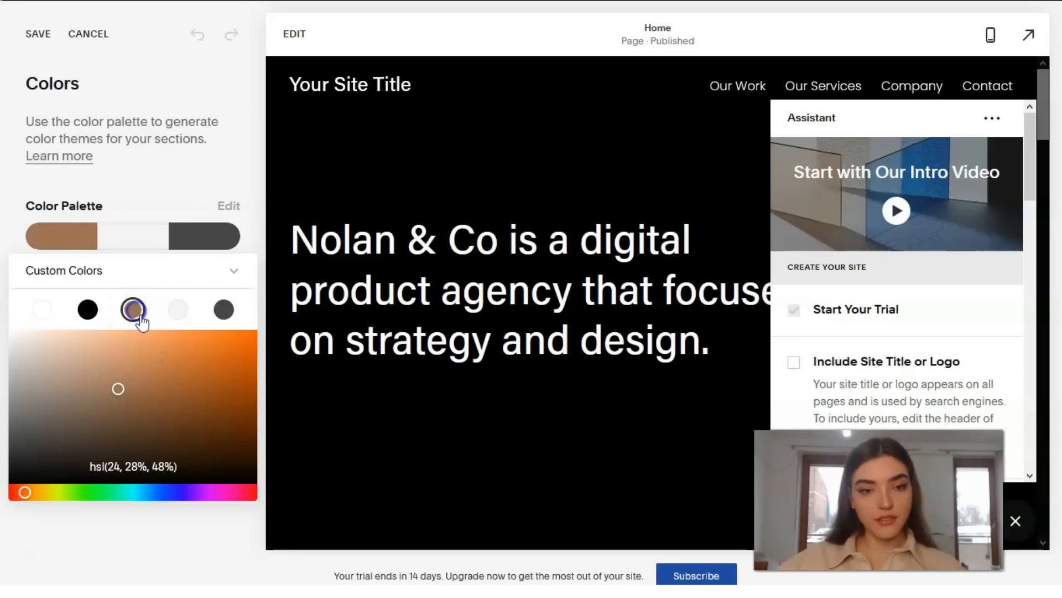
Step: Change the palette's black custom color to a vivid orange, about hsl(24, 88%, 45%)
left_click(87, 310)
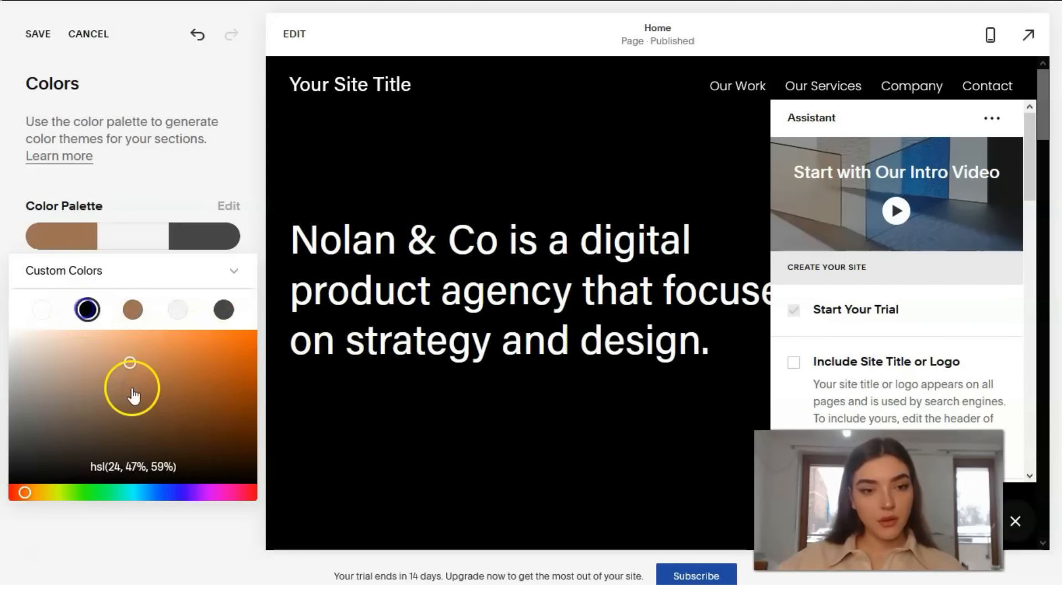
left_click(205, 374)
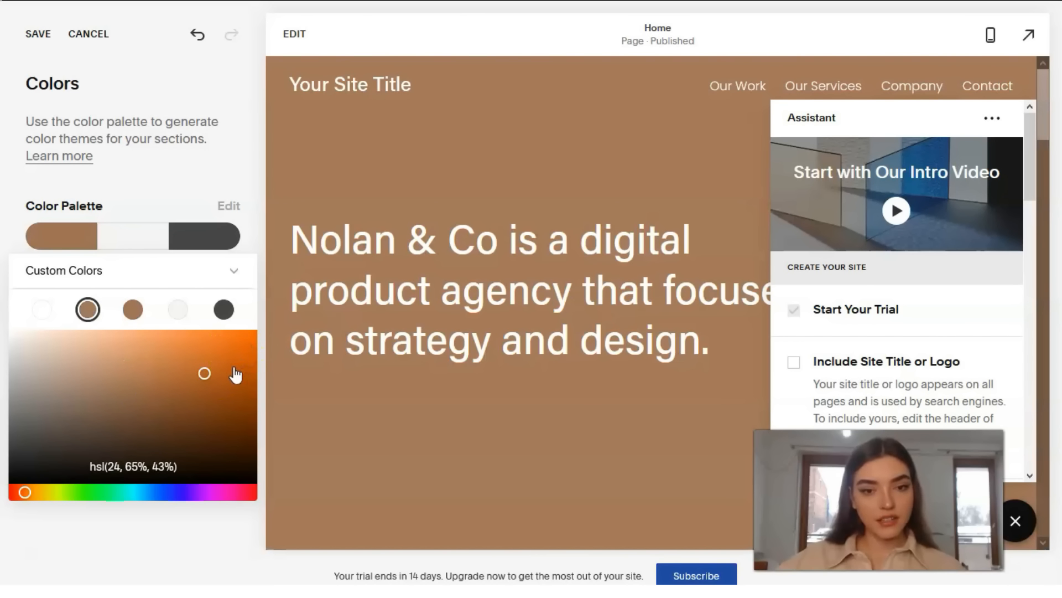
left_click_drag(213, 374, 241, 352)
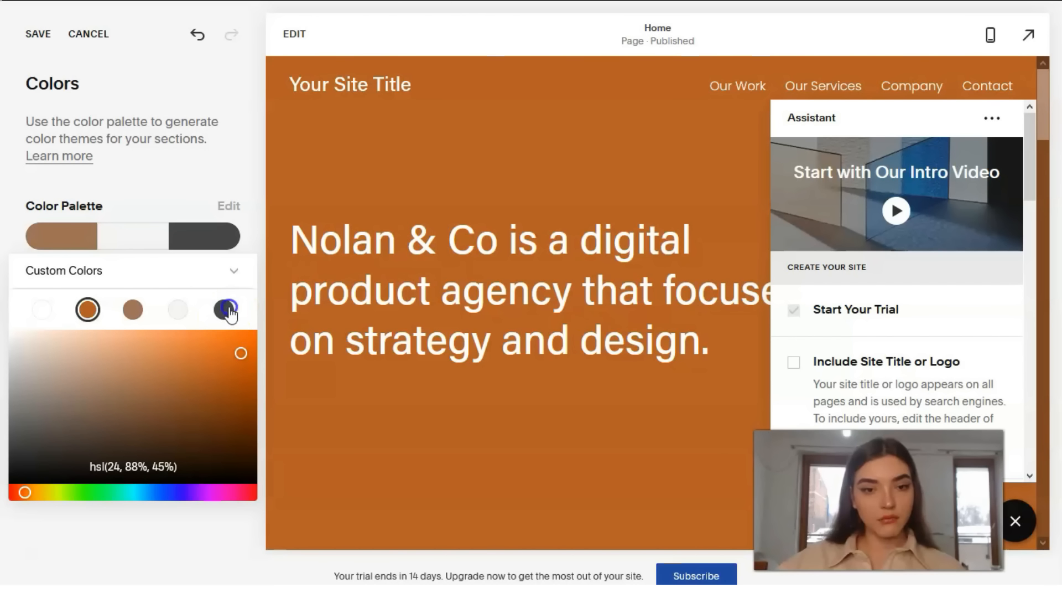
Step: Darken the palette's dark gray to near-black, save the color changes and return to the main site menu
left_click(36, 443)
left_click(42, 457)
left_click(52, 533)
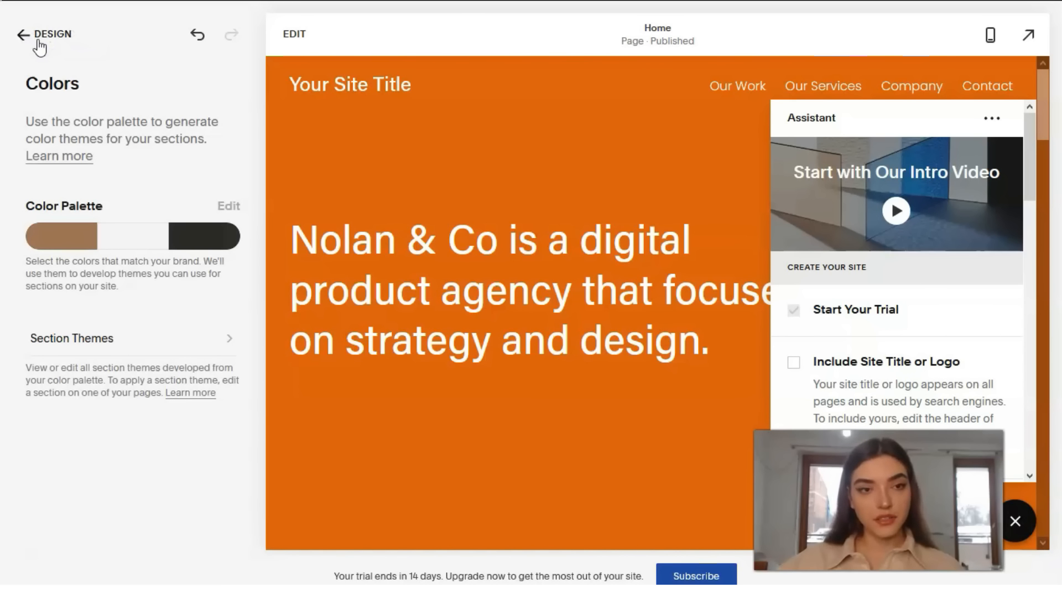
left_click(36, 38)
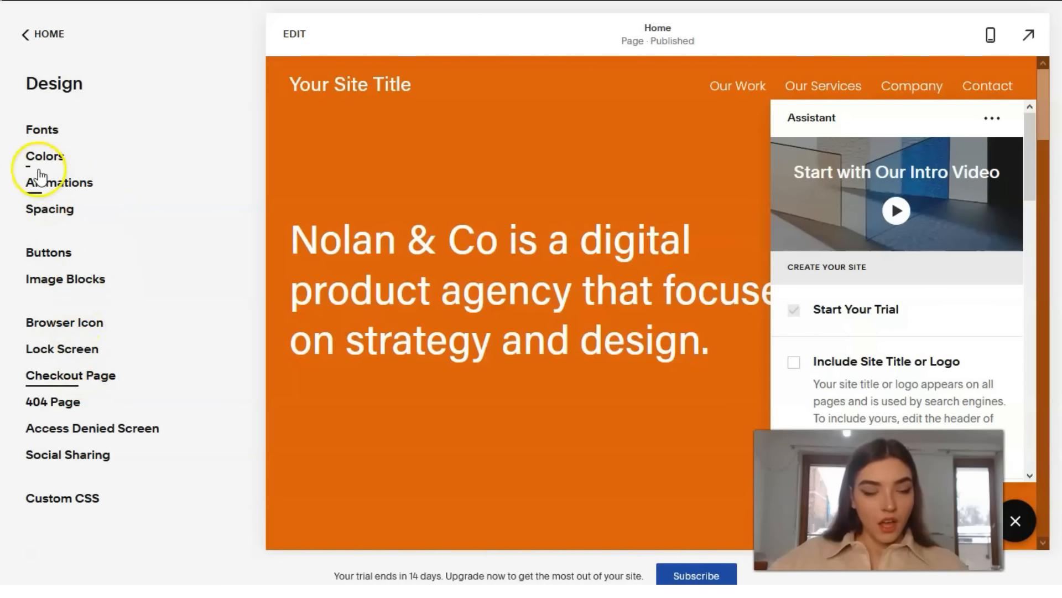
left_click(37, 34)
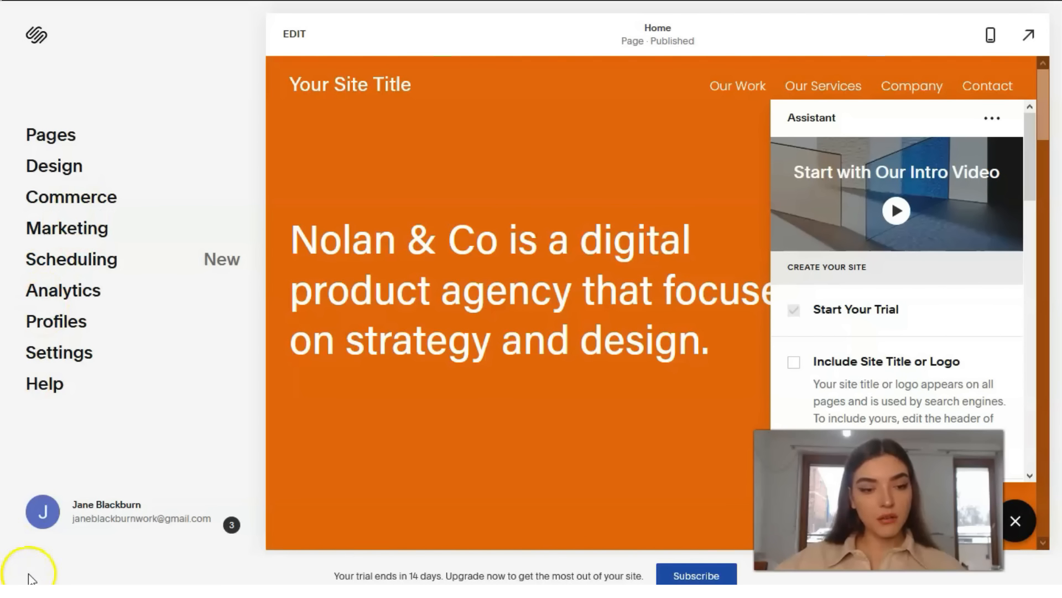
Step: Look through the site's Marketing options and its Analytics sales overview, and return to the main site menu
left_click(54, 235)
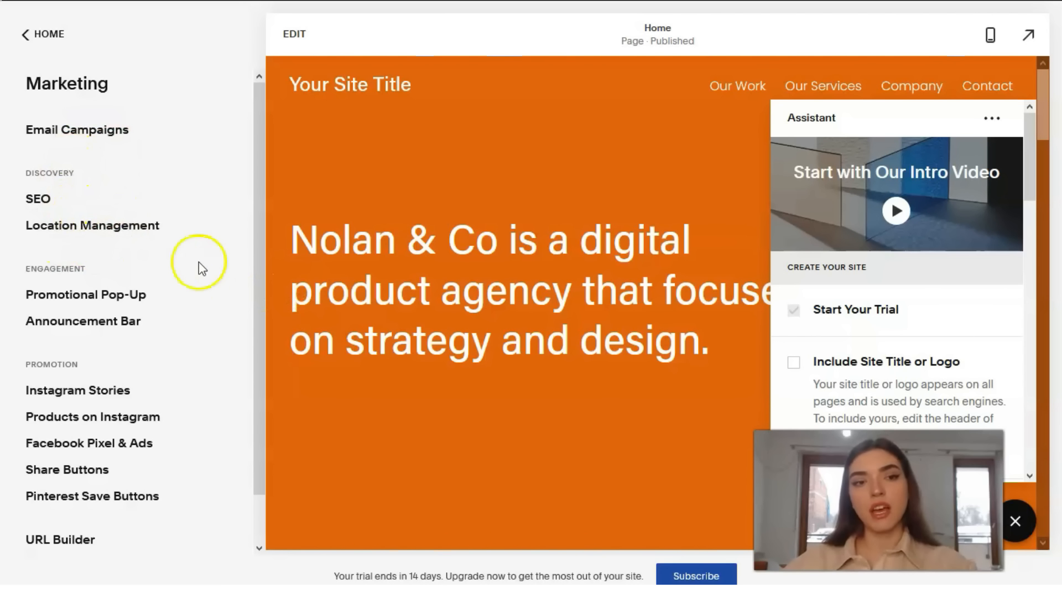
scroll(159, 260, "down", 1)
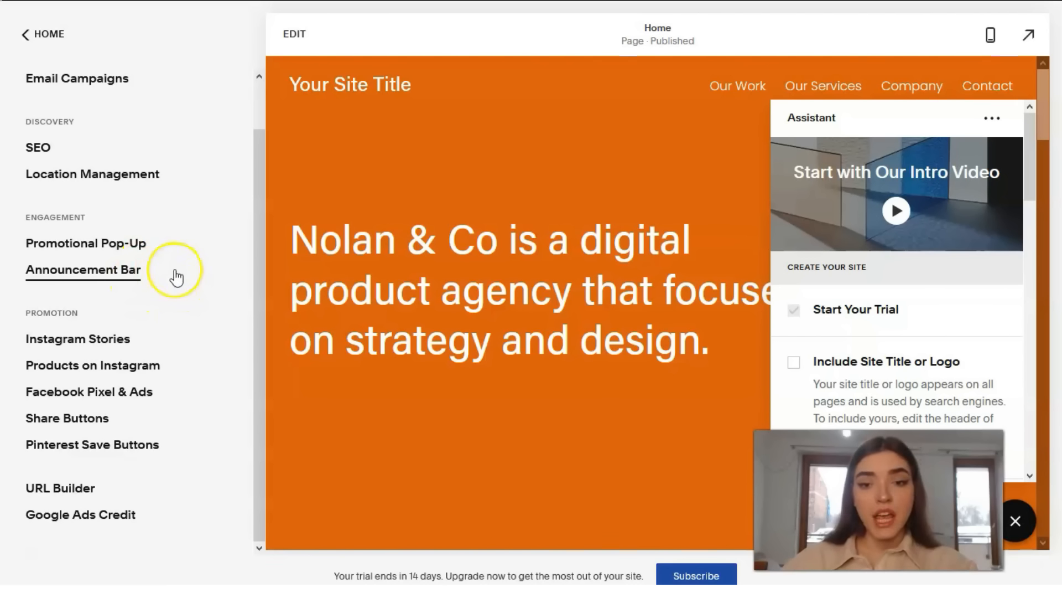
scroll(169, 232, "up", 1)
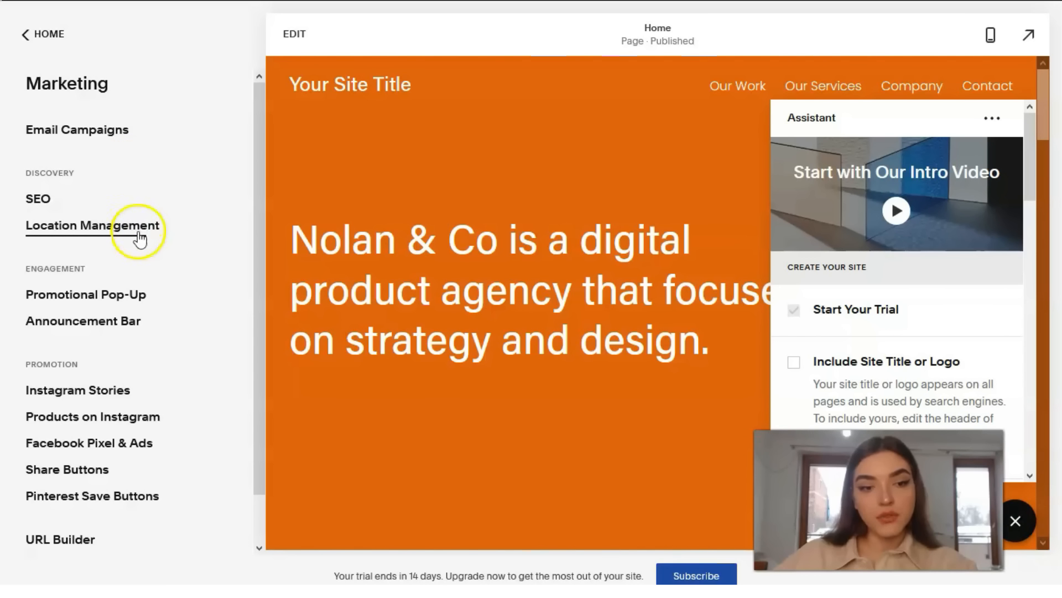
scroll(135, 230, "down", 1)
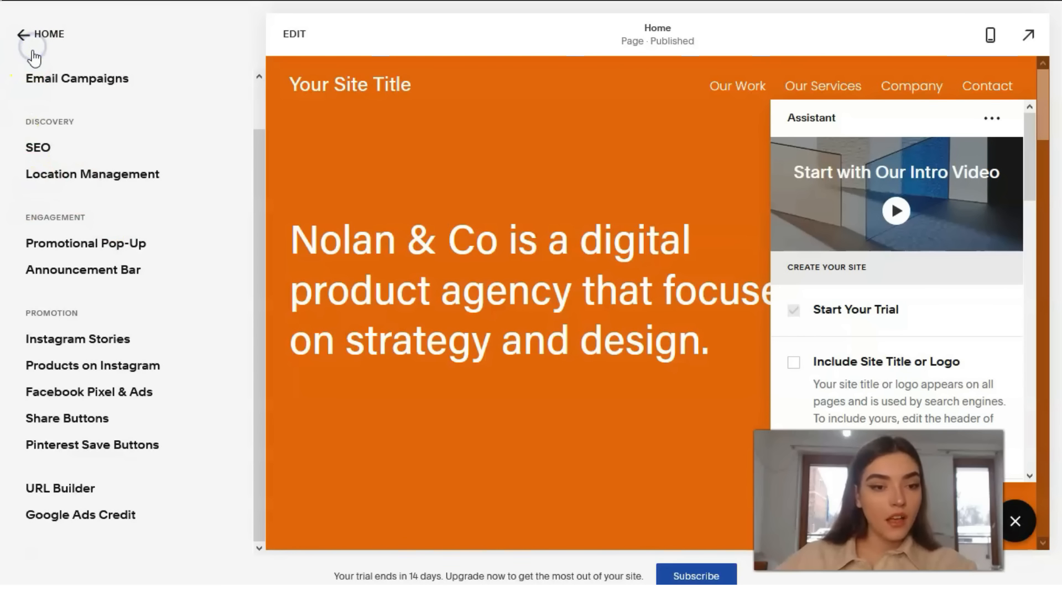
left_click(32, 49)
left_click(78, 288)
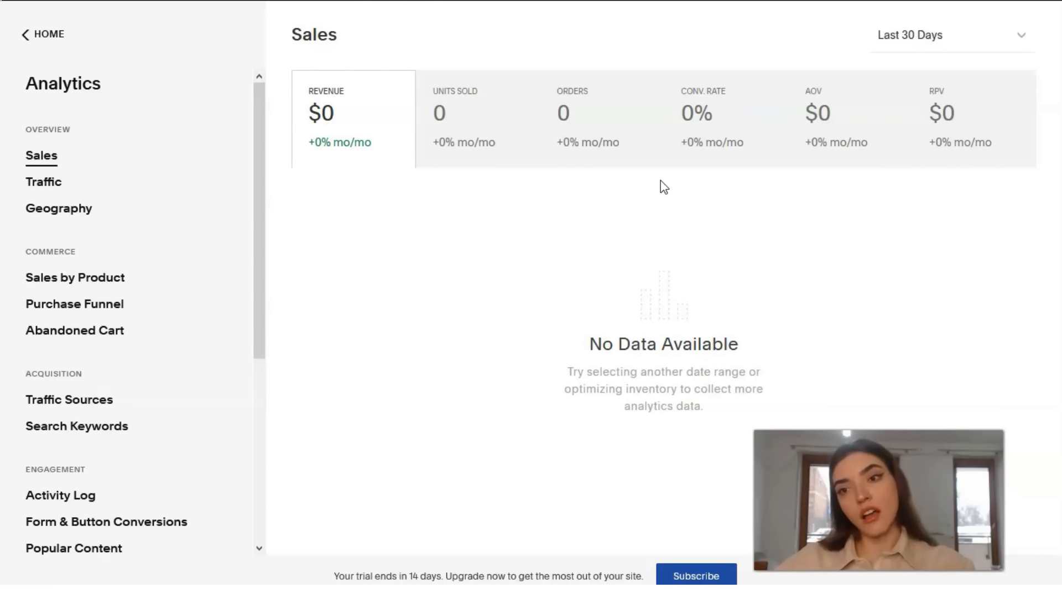
left_click(33, 36)
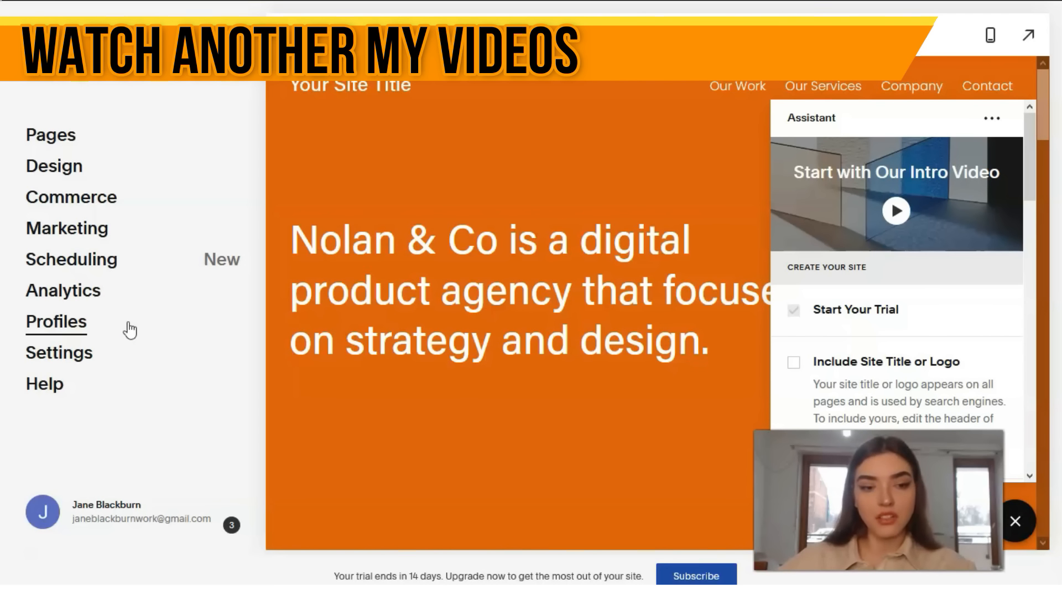
Step: Look through the Help Center's resources and return to the main site menu
left_click(45, 385)
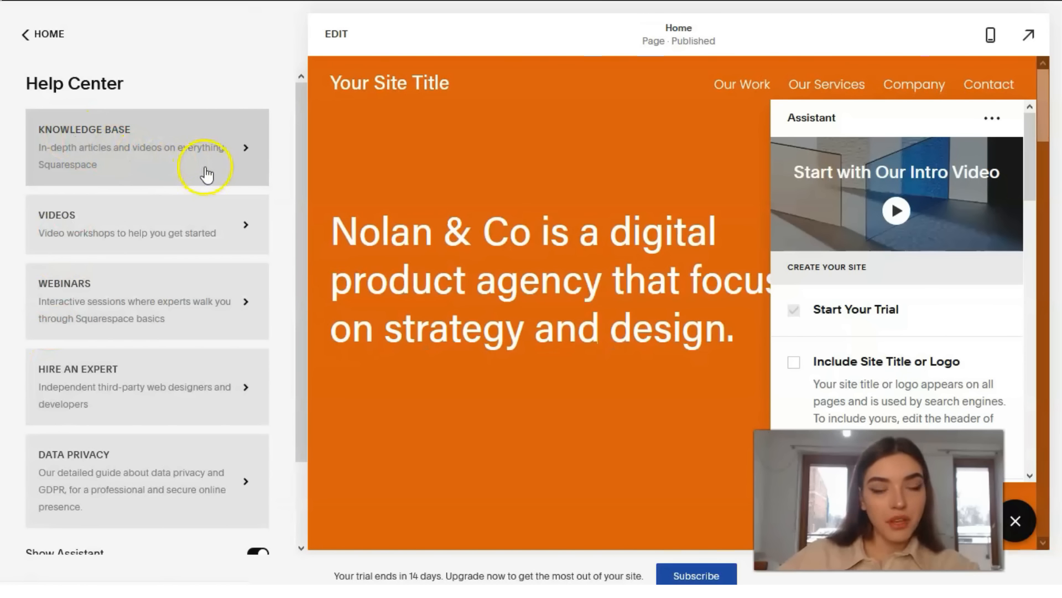
scroll(166, 249, "down", 1)
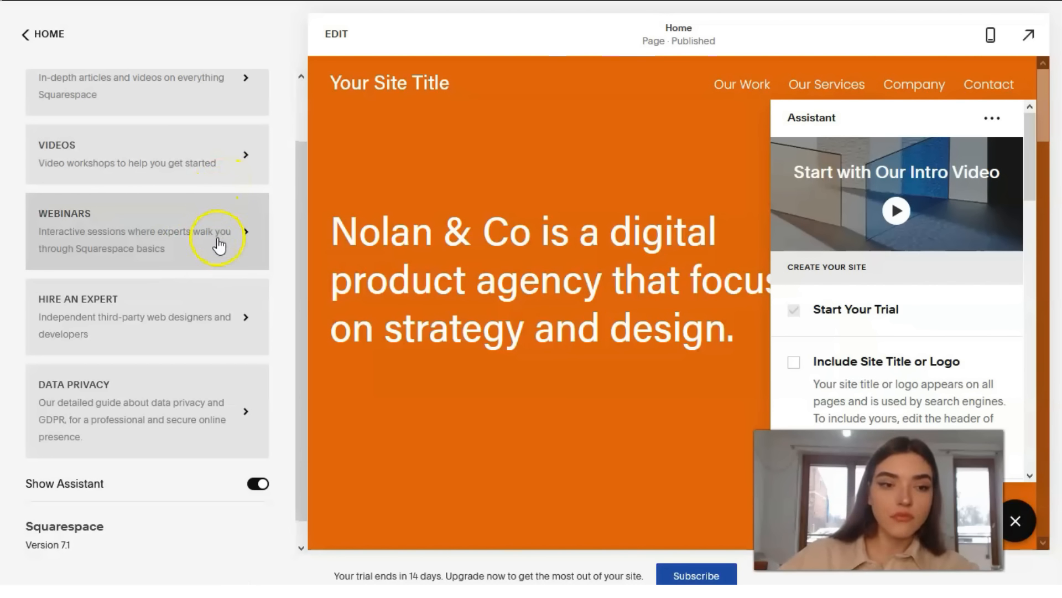
scroll(207, 310, "down", 1)
scroll(138, 260, "up", 2)
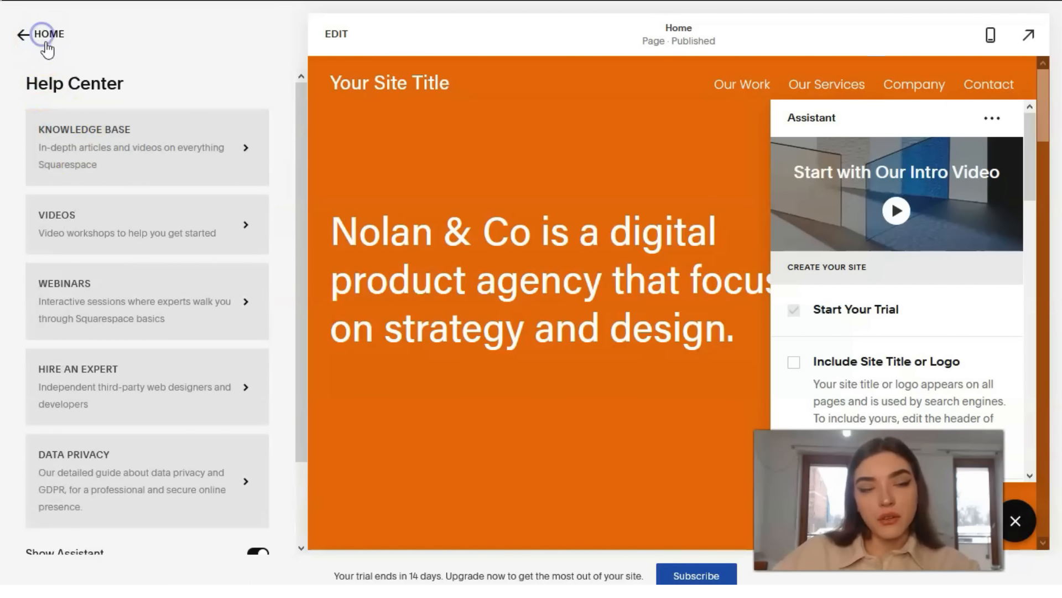
left_click(45, 38)
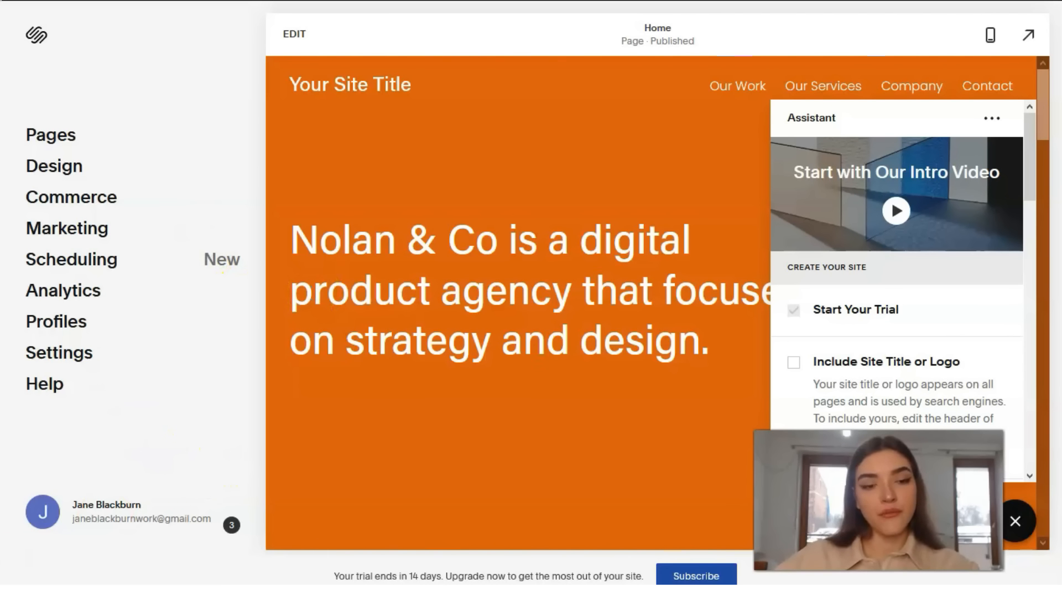
Step: Open the Home page for editing and look through its sections
left_click(311, 37)
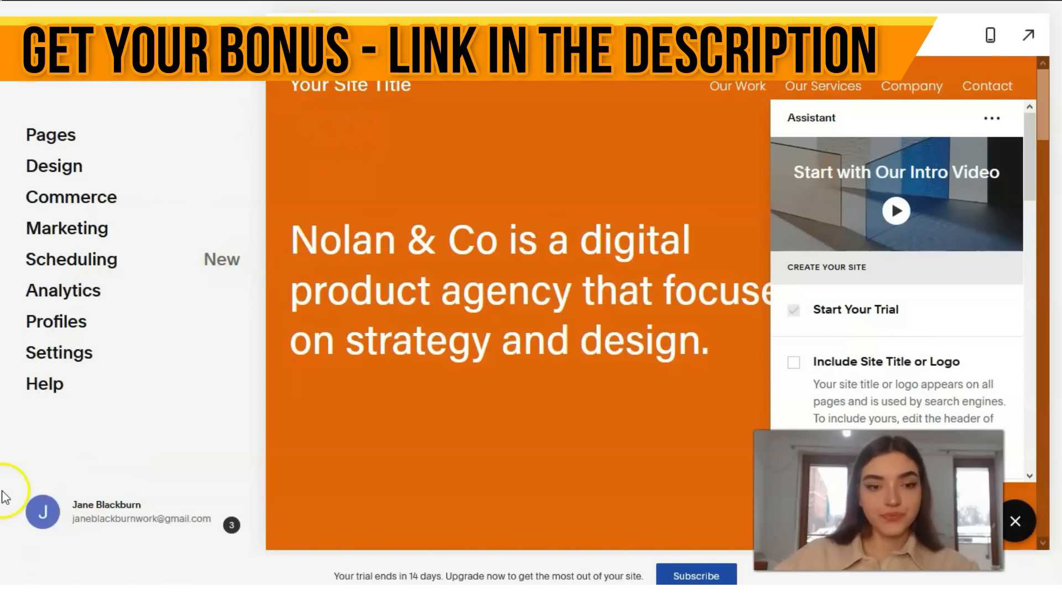
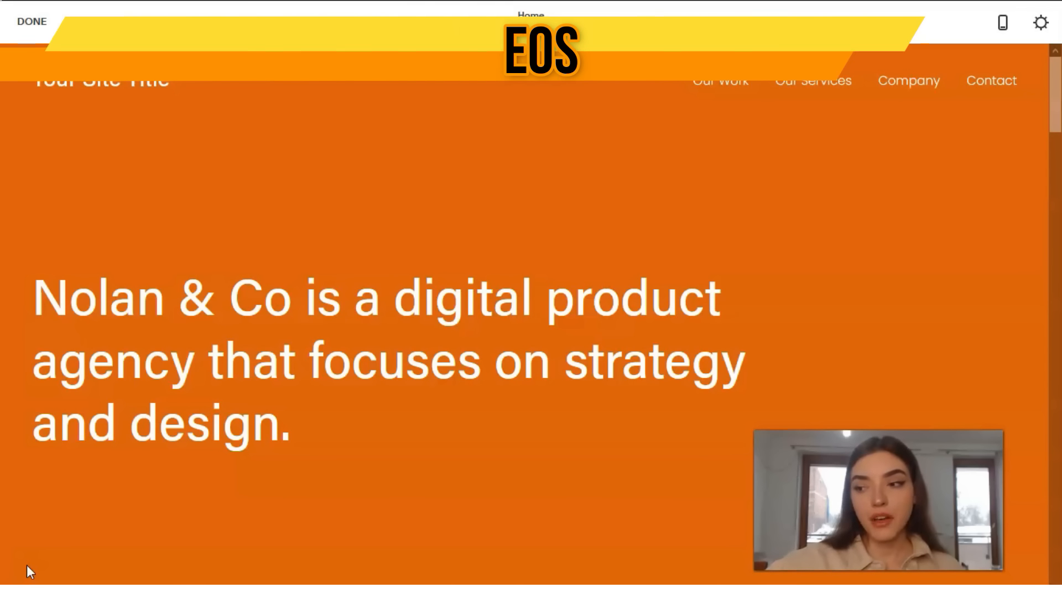
scroll(227, 438, "down", 15)
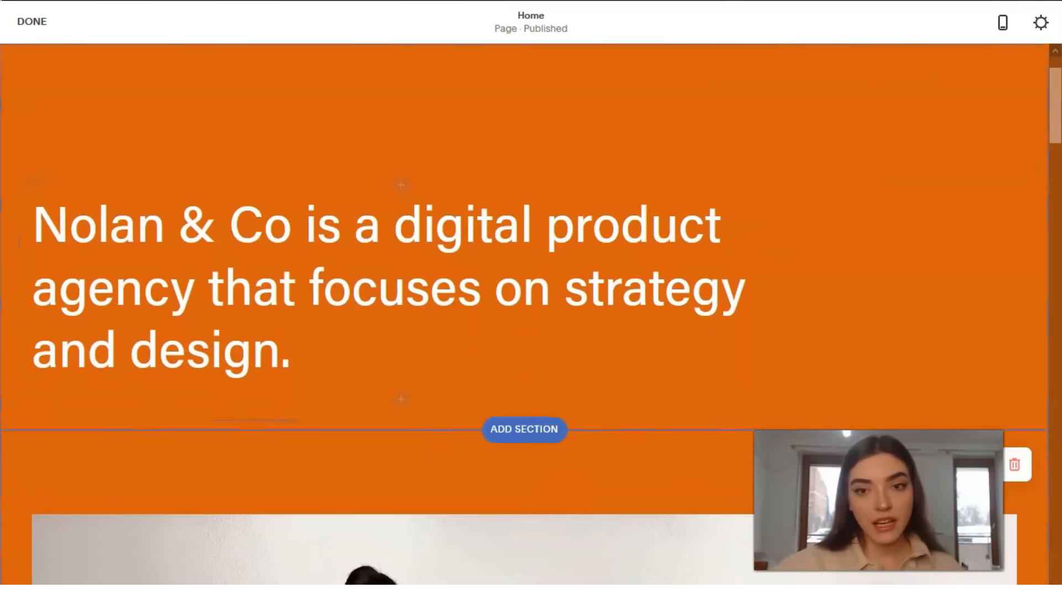
scroll(226, 449, "down", 20)
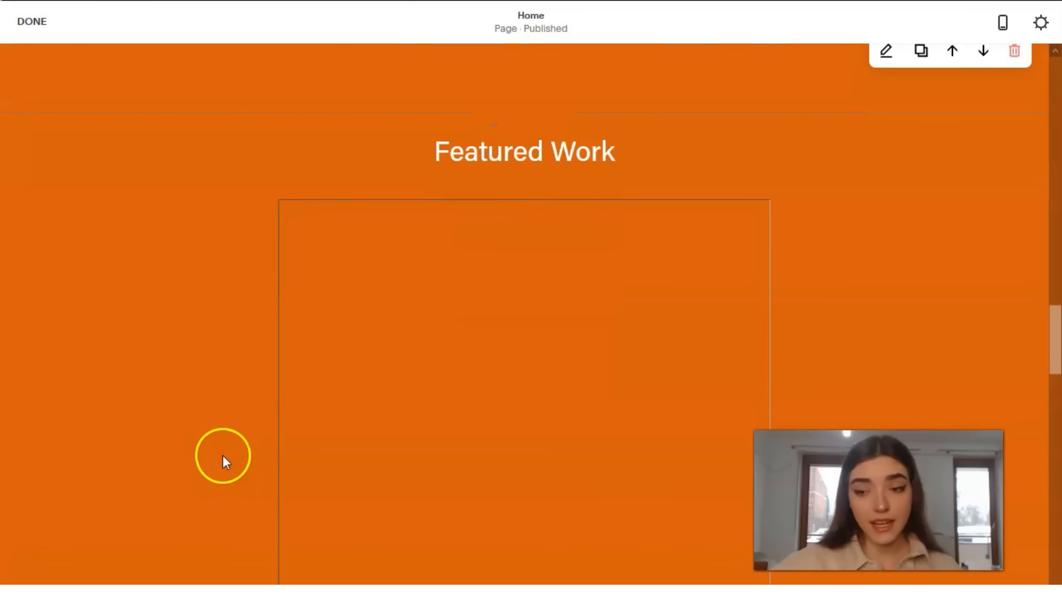
scroll(224, 453, "down", 10)
scroll(225, 453, "up", 20)
scroll(233, 453, "up", 20)
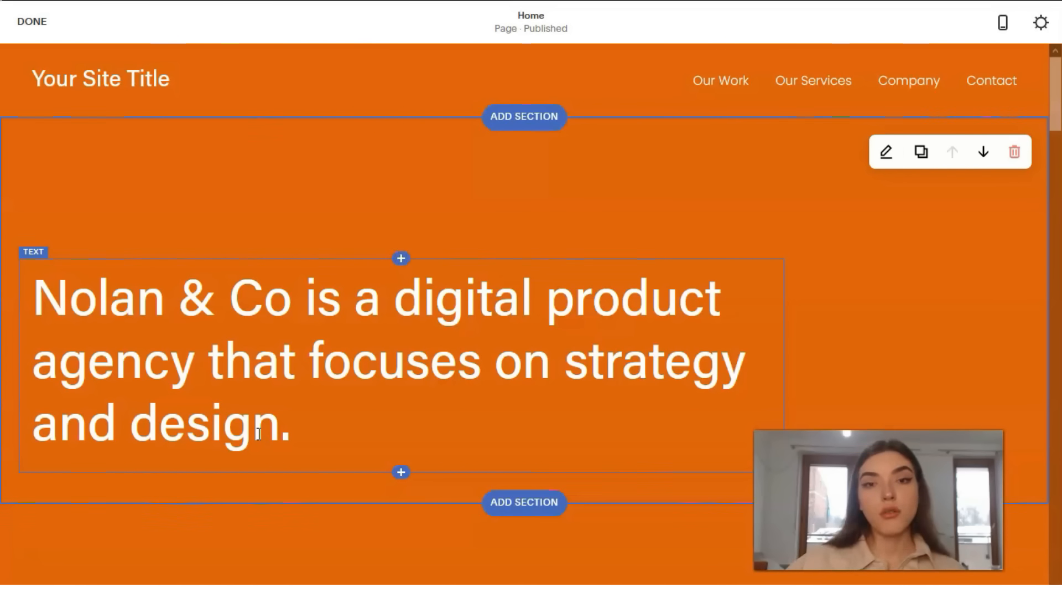
Step: Open the site header for editing, move its settings clear of the webcam area and enable the header's Button element
mouse_move(285, 88)
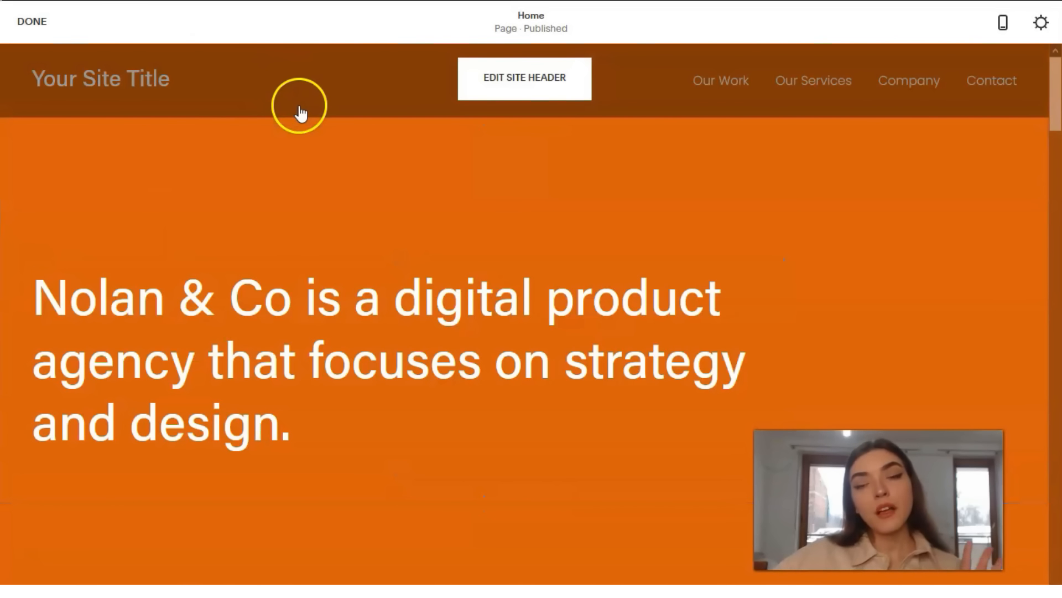
mouse_move(523, 134)
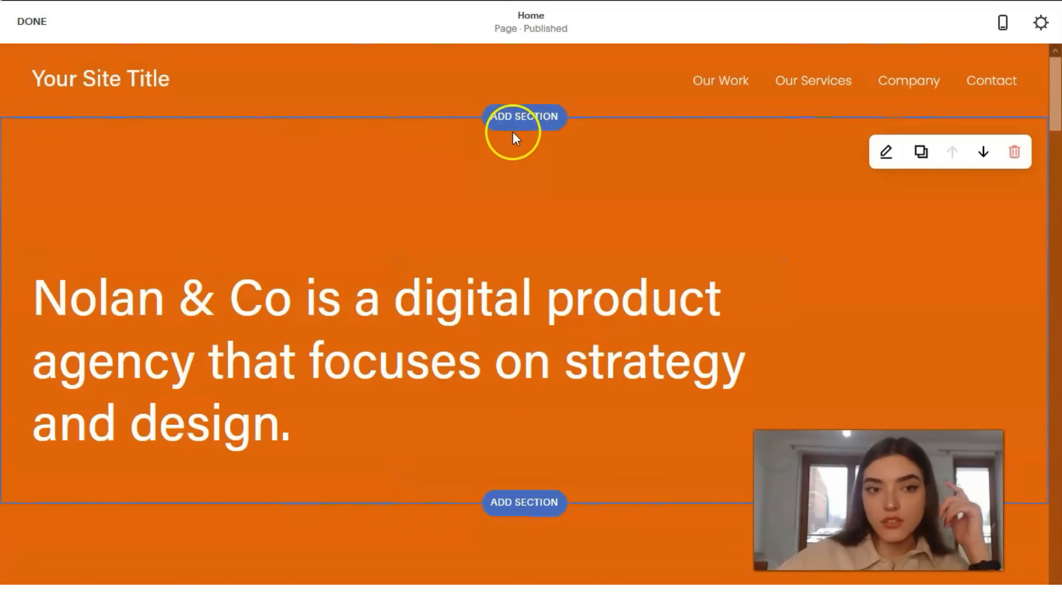
mouse_move(536, 91)
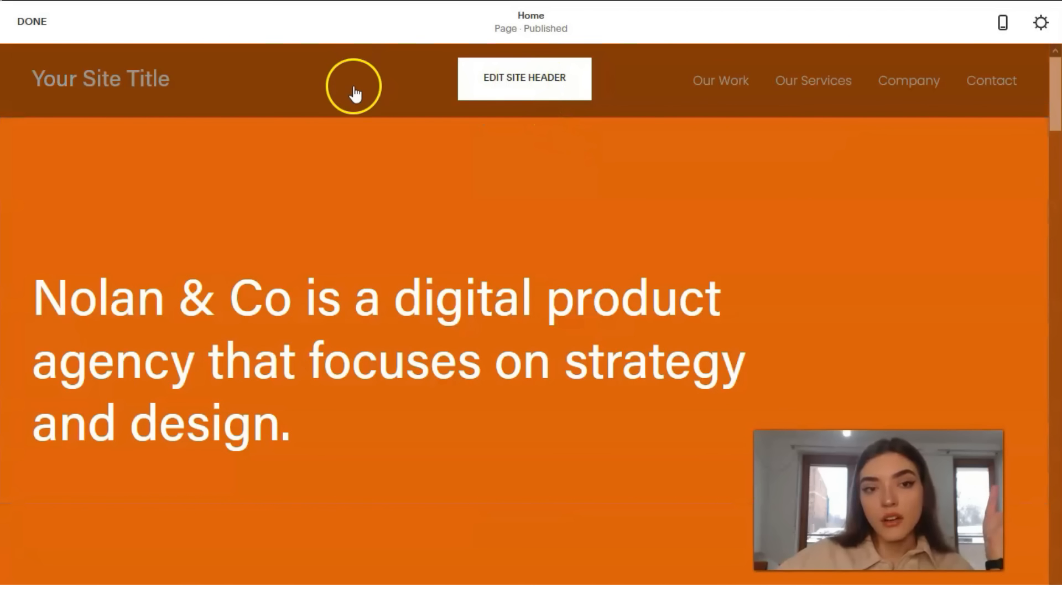
mouse_move(210, 120)
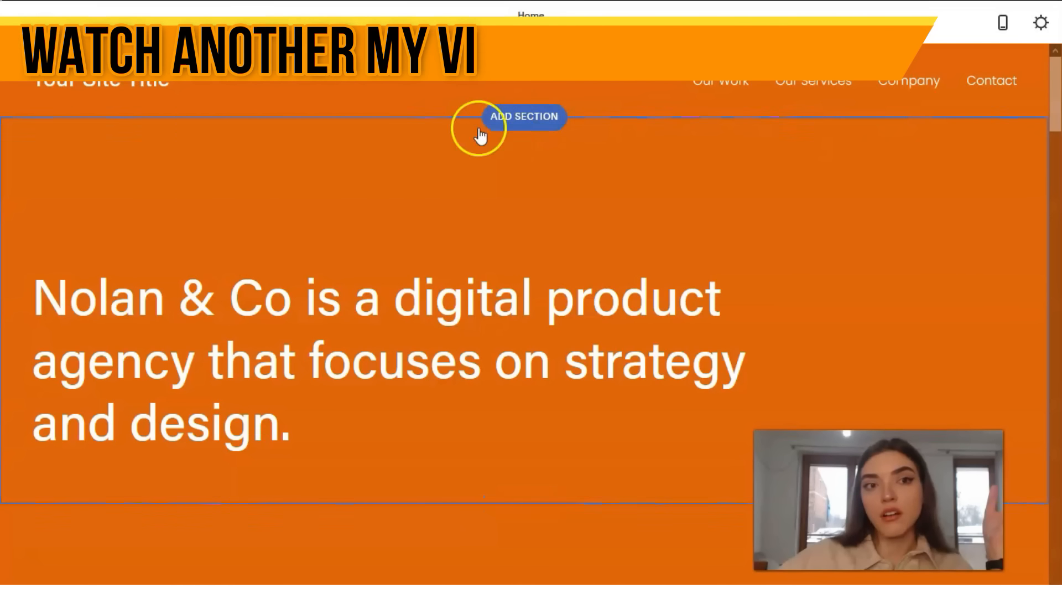
mouse_move(135, 114)
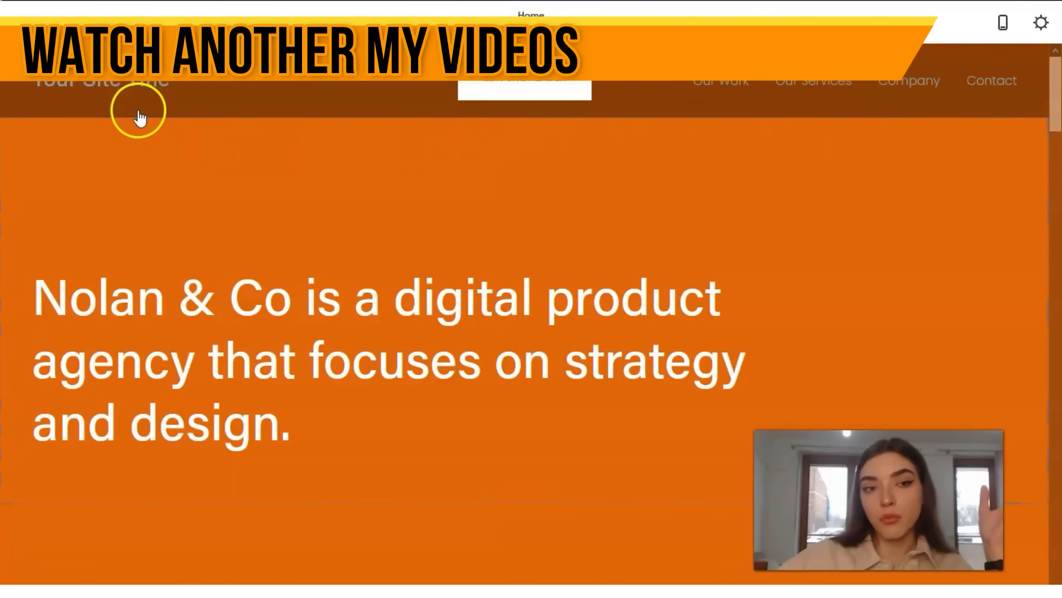
left_click(544, 84)
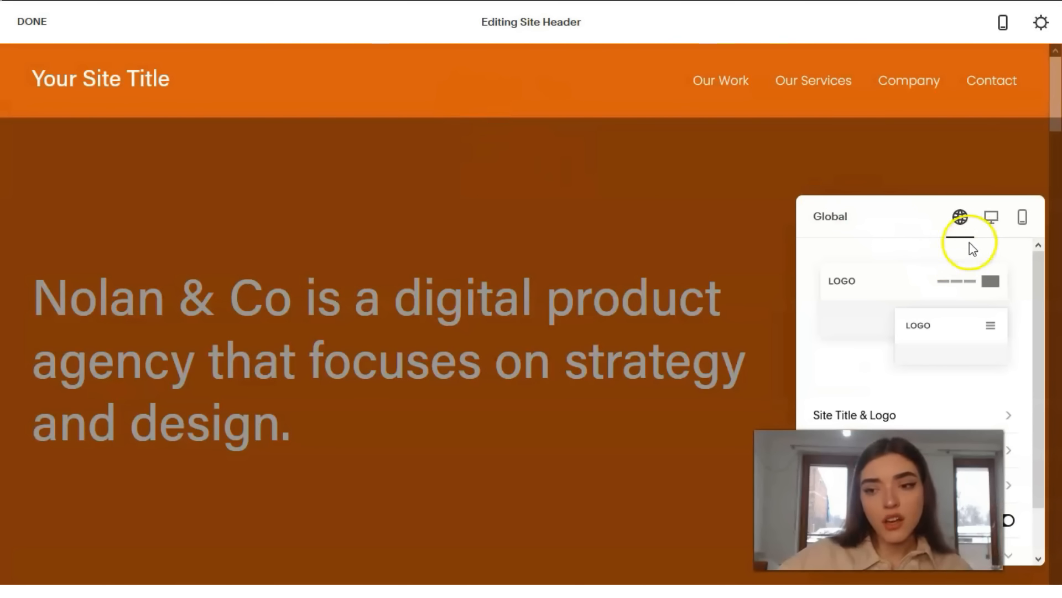
scroll(937, 279, "down", 1)
left_click_drag(895, 217, 485, 209)
left_click(508, 391)
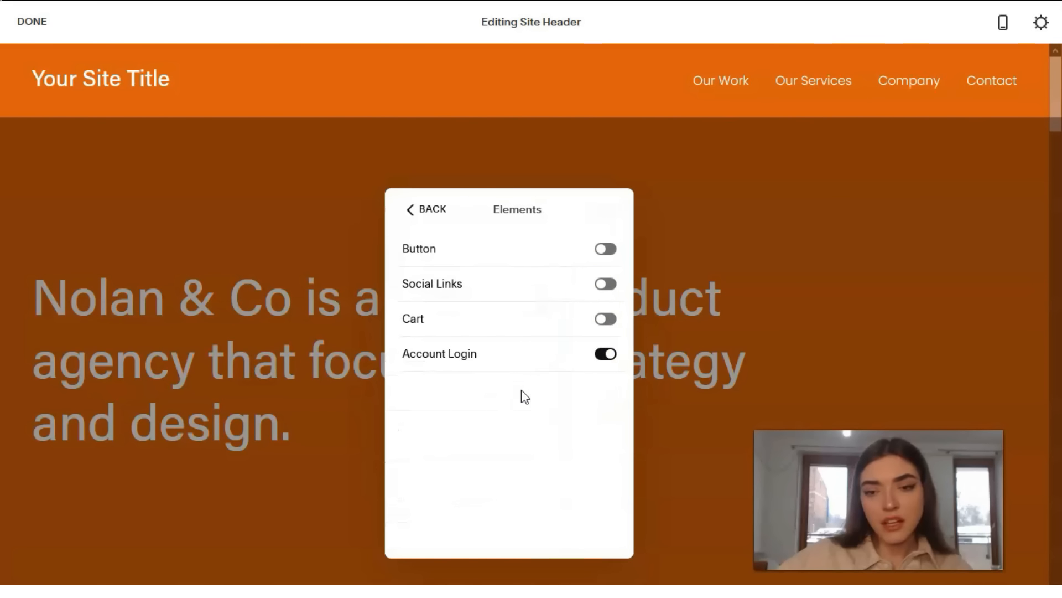
left_click(605, 251)
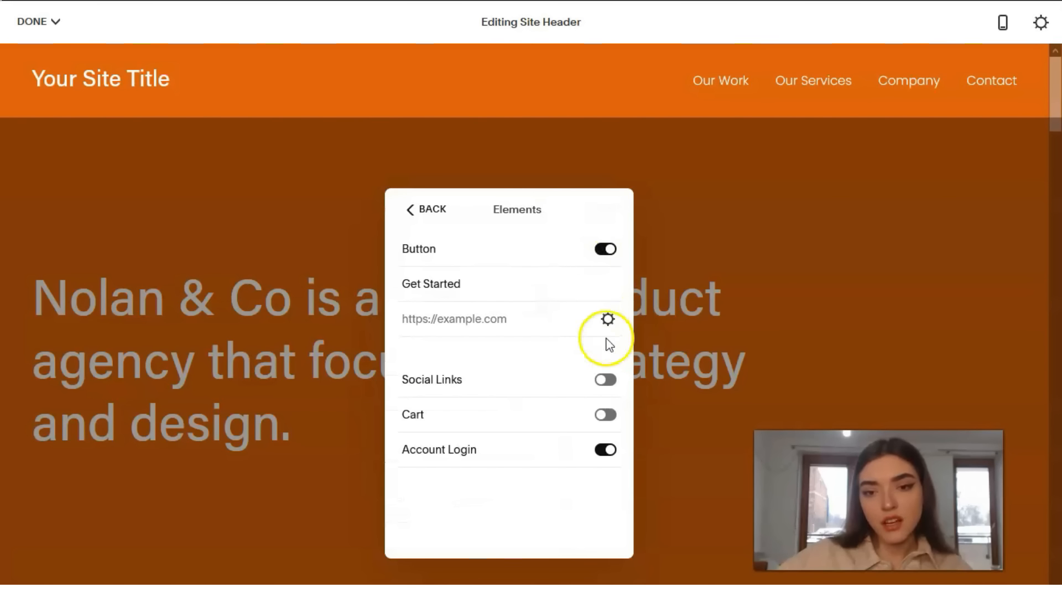
Step: Try enabling social links in the header and turn them off again
left_click(612, 380)
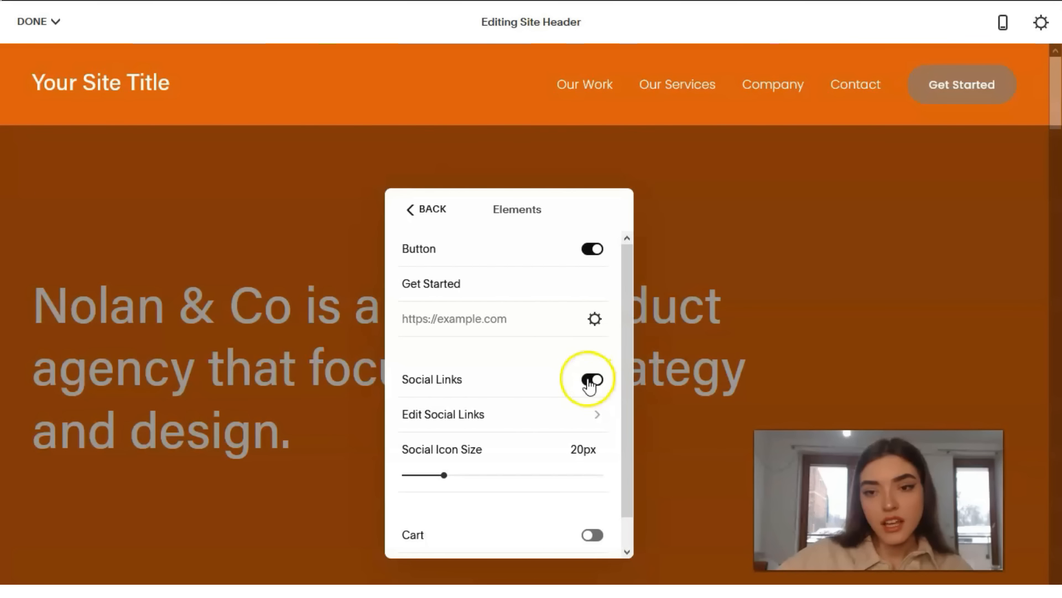
left_click(589, 387)
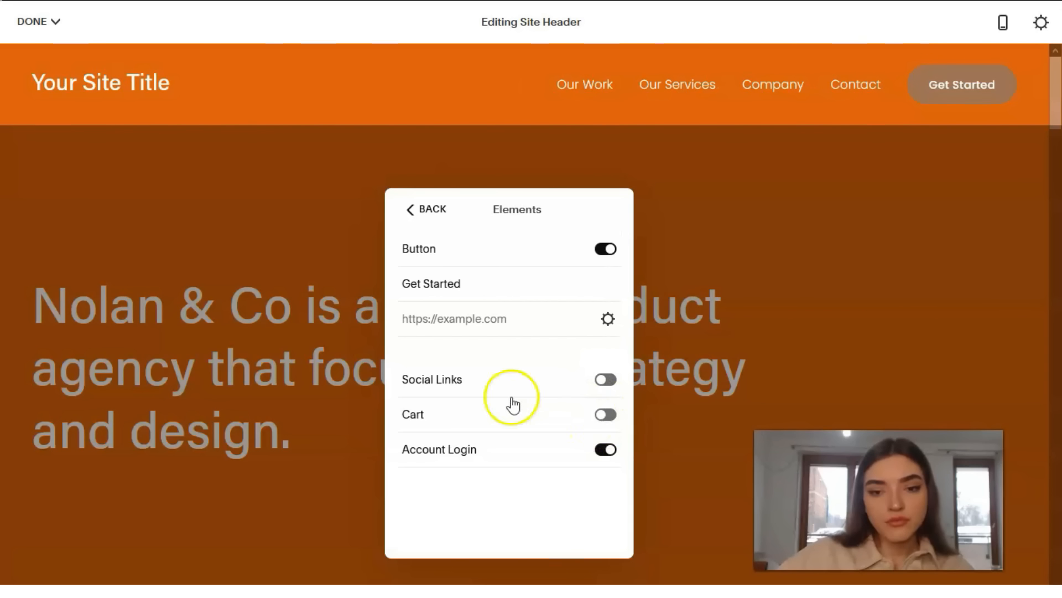
left_click(499, 215)
Step: Turn off the header's transparency, try the White Minimal color theme and apply White Bold
left_click(430, 218)
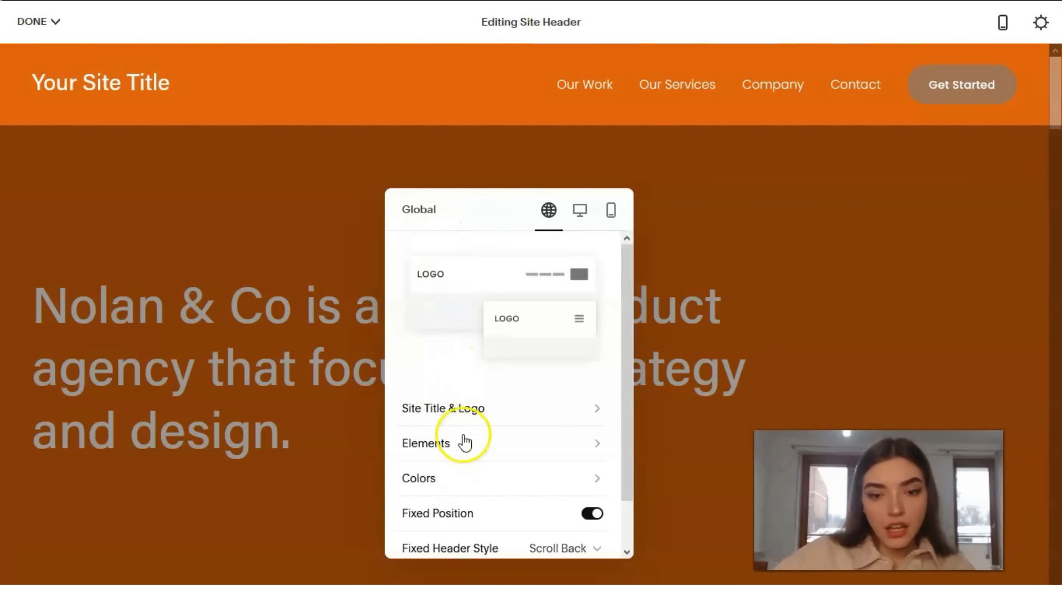
left_click(449, 479)
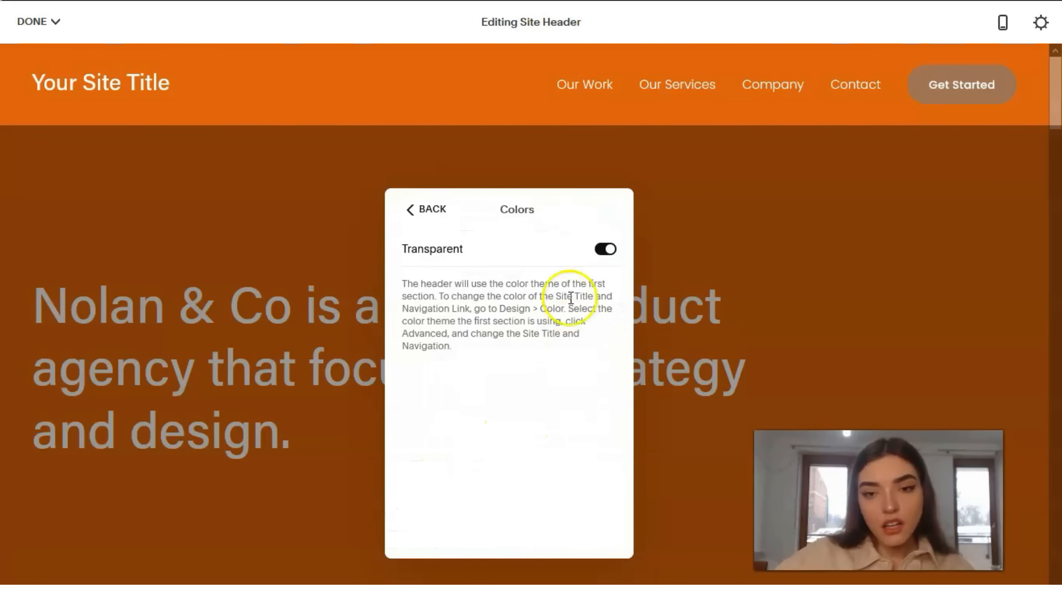
left_click(516, 214)
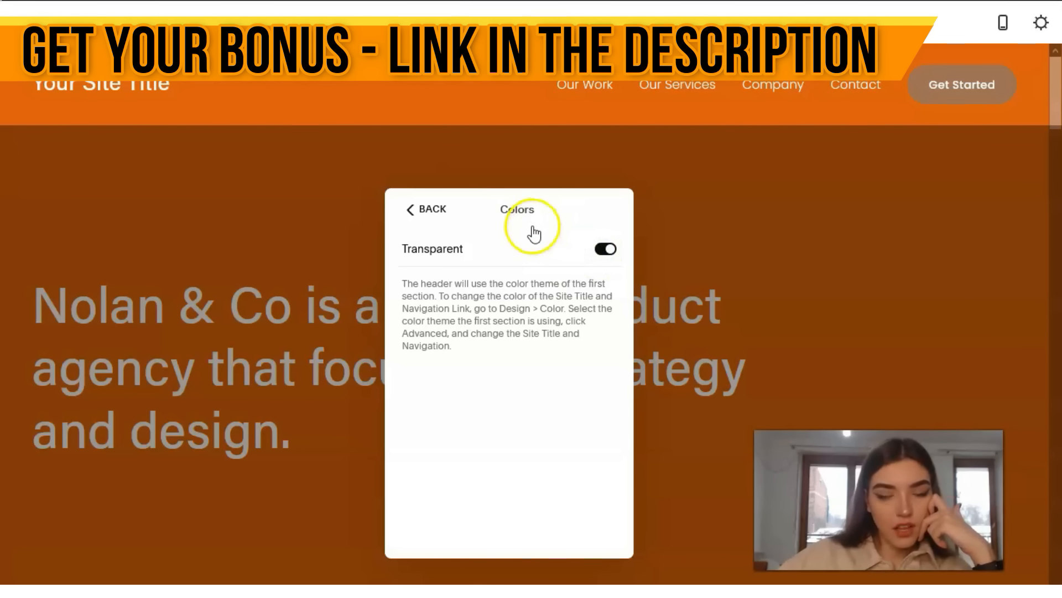
left_click(604, 252)
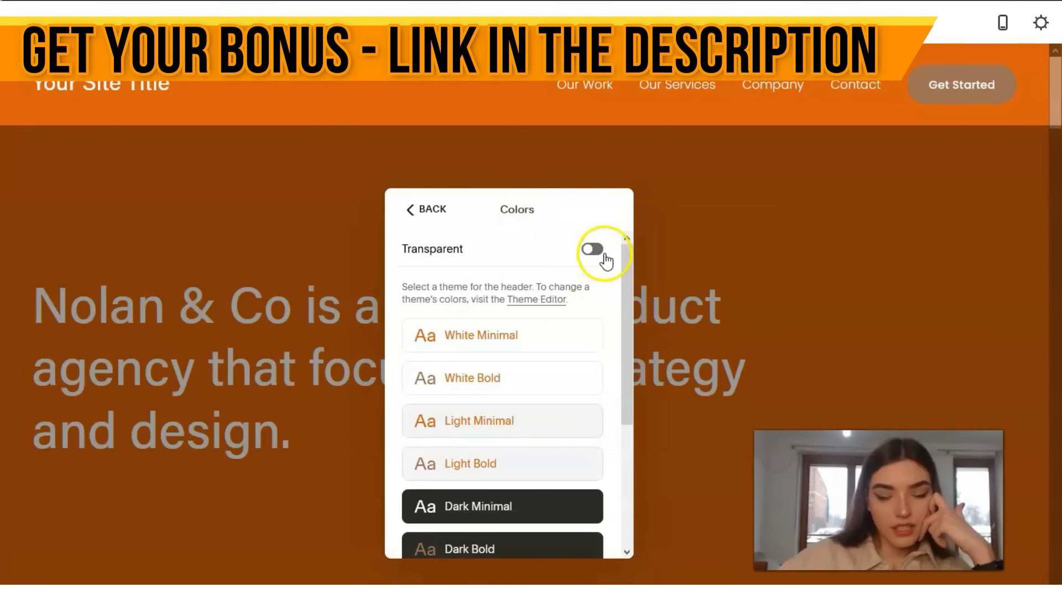
left_click(502, 215)
left_click(486, 339)
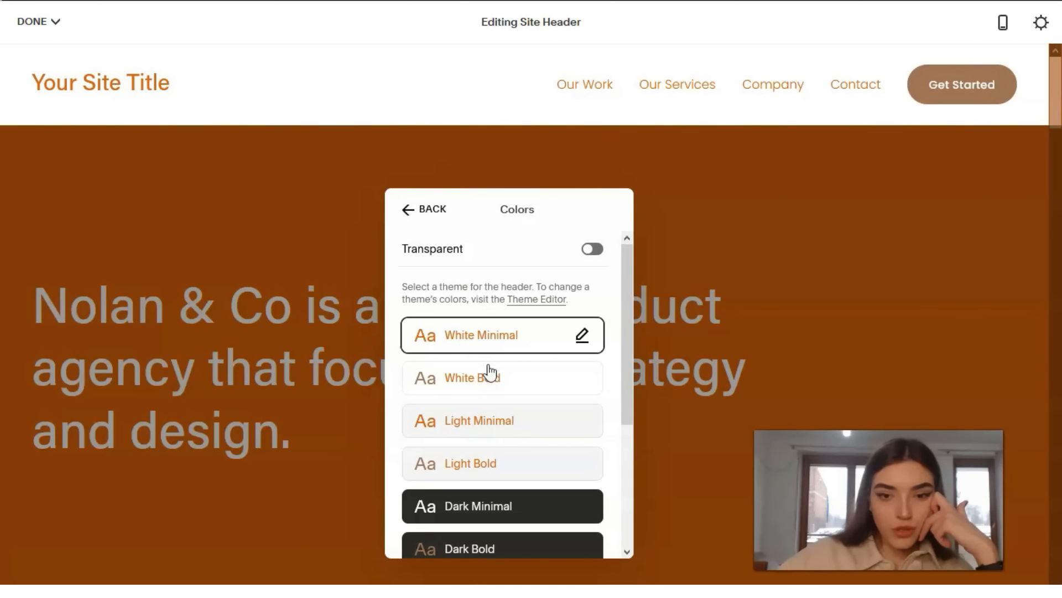
left_click(488, 372)
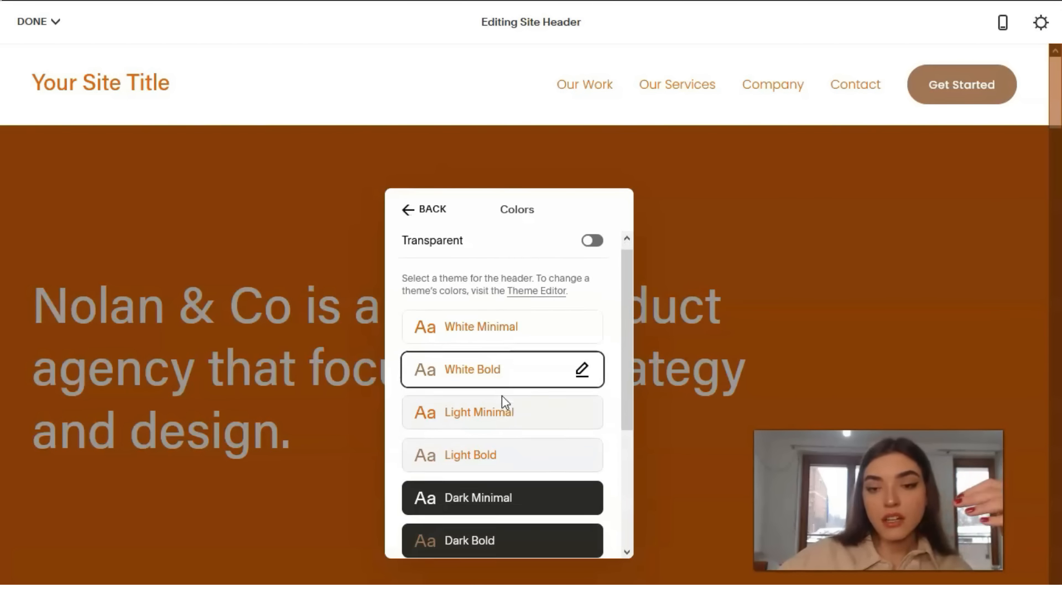
Step: Look through the available header color themes from White Minimal to Accent Light
scroll(503, 395, "down", 3)
left_click(504, 401)
scroll(504, 404, "up", 3)
scroll(498, 406, "down", 3)
scroll(493, 308, "up", 3)
scroll(467, 387, "down", 3)
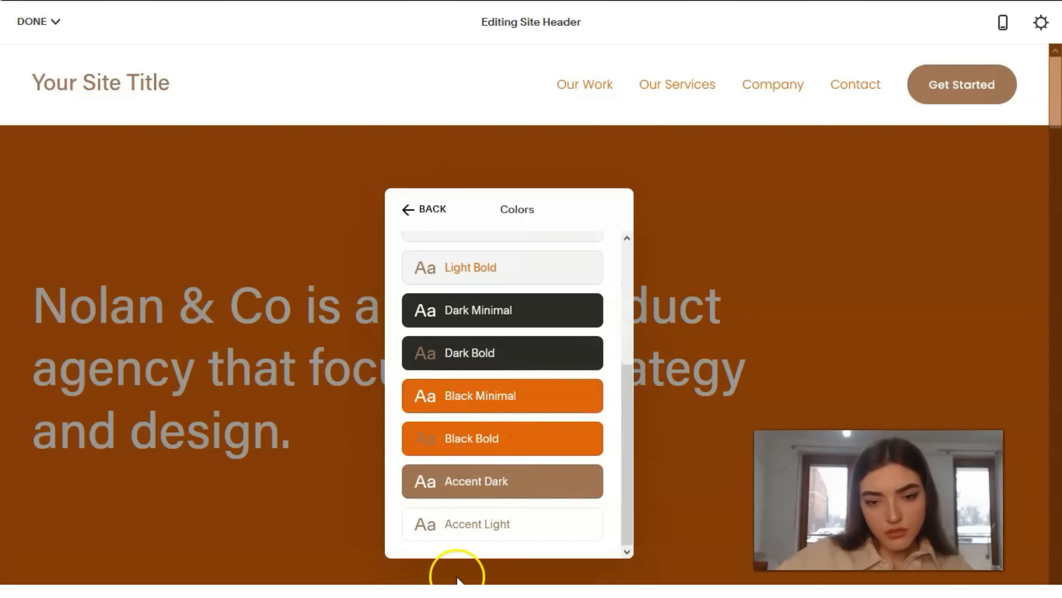
scroll(493, 354, "up", 3)
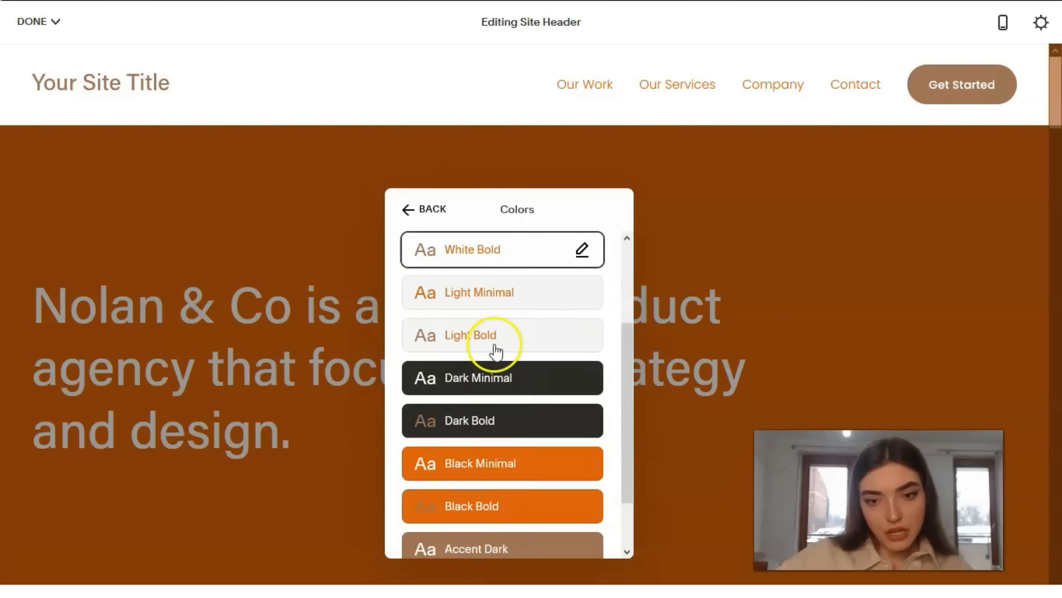
scroll(489, 310, "up", 2)
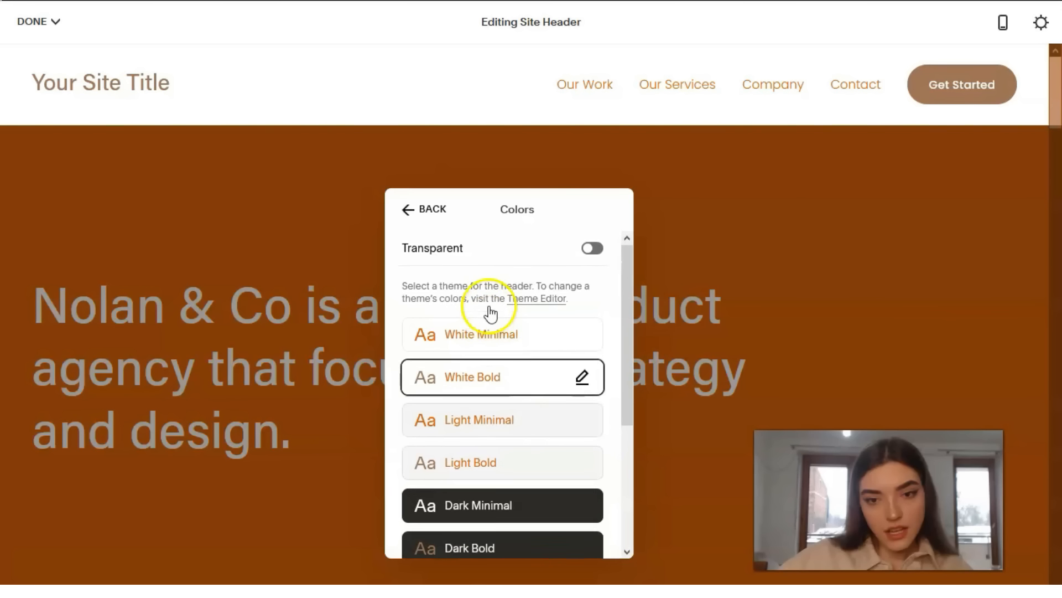
scroll(489, 325, "down", 5)
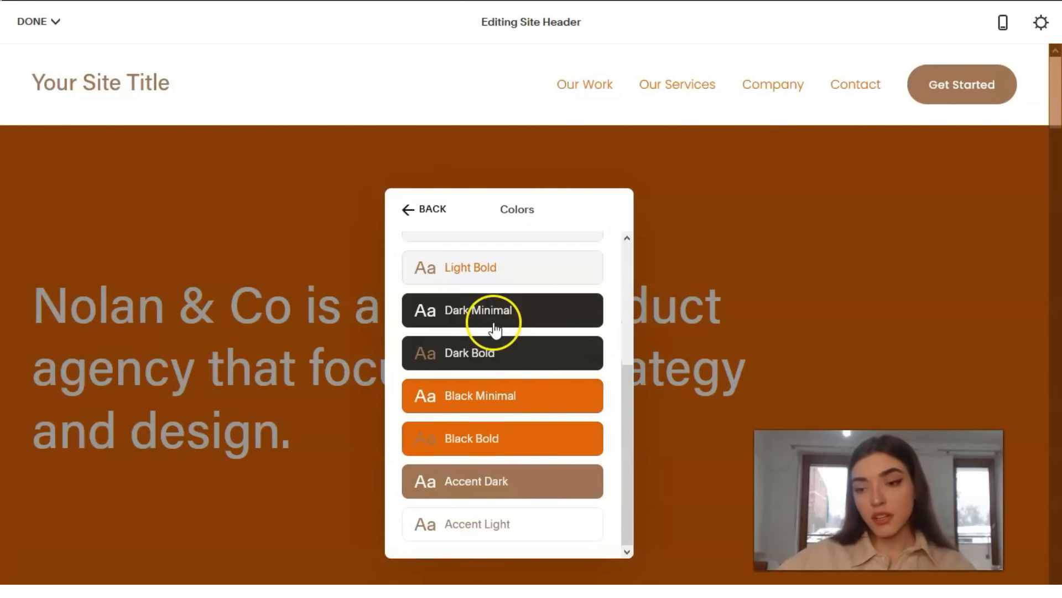
Step: Try the Dark Minimal, Dark Bold, Black Minimal, Black Bold, Accent Dark and Accent Light color themes on the site header
scroll(488, 330, "up", 5)
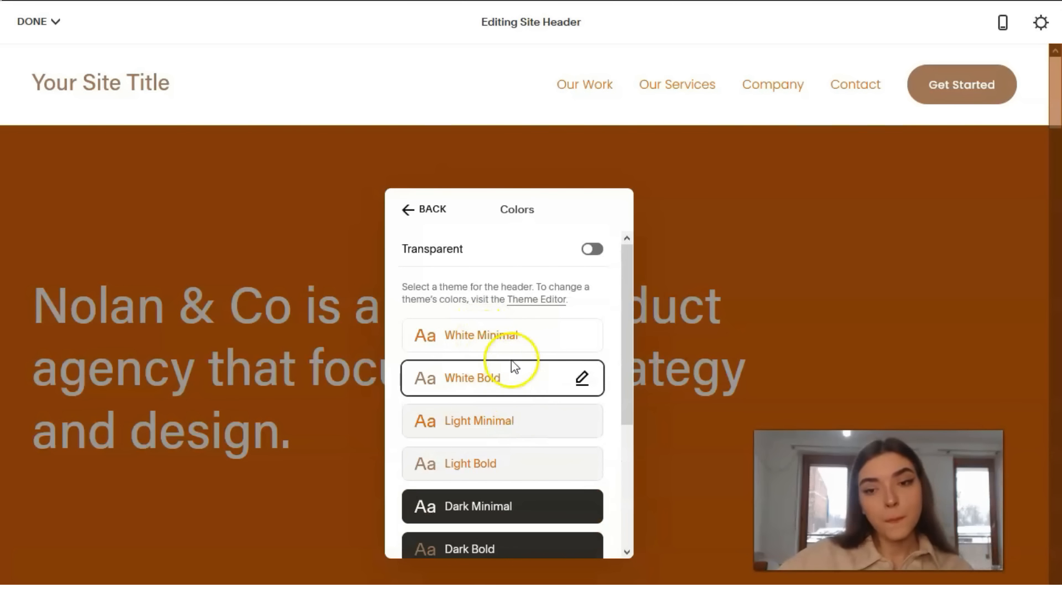
scroll(524, 354, "down", 4)
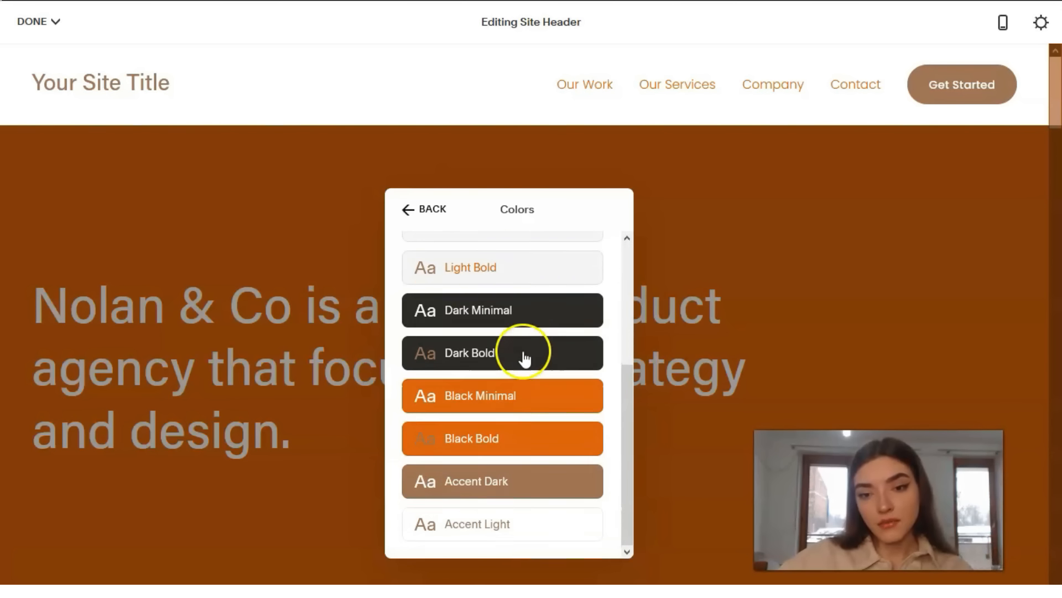
left_click(486, 315)
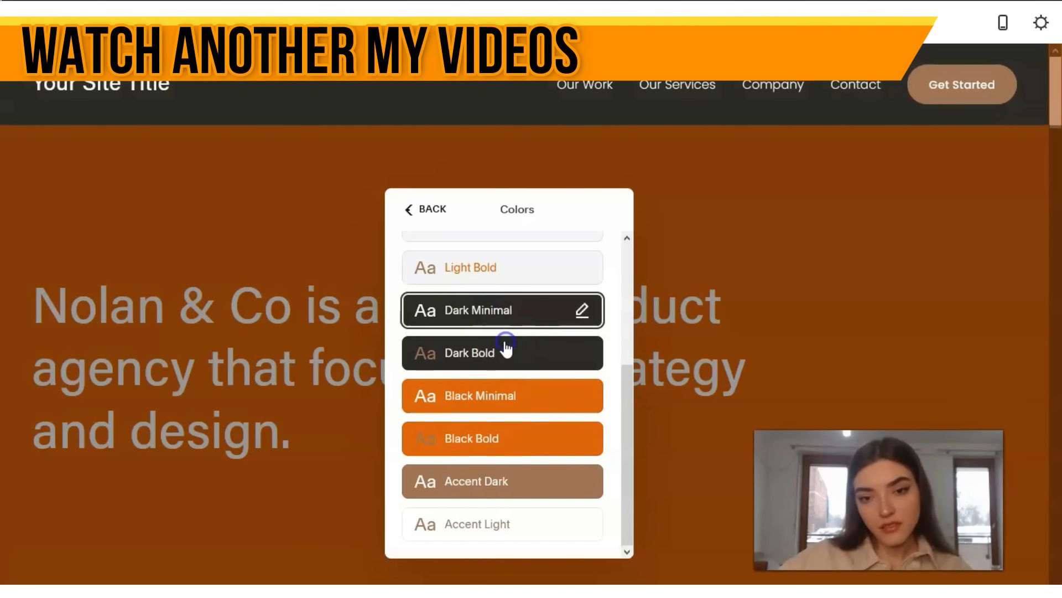
left_click(504, 348)
left_click(517, 395)
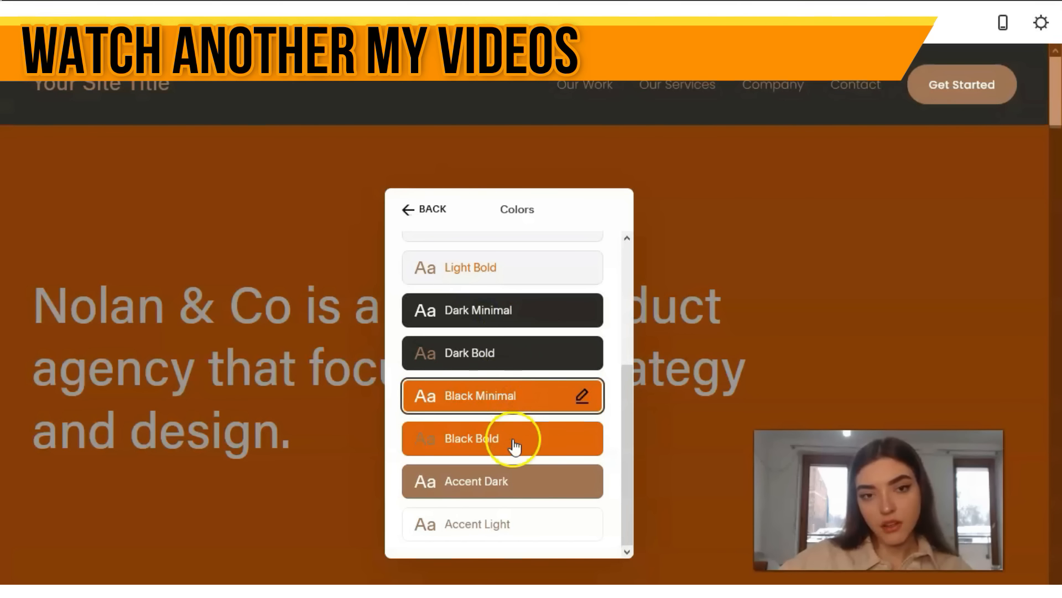
left_click(514, 443)
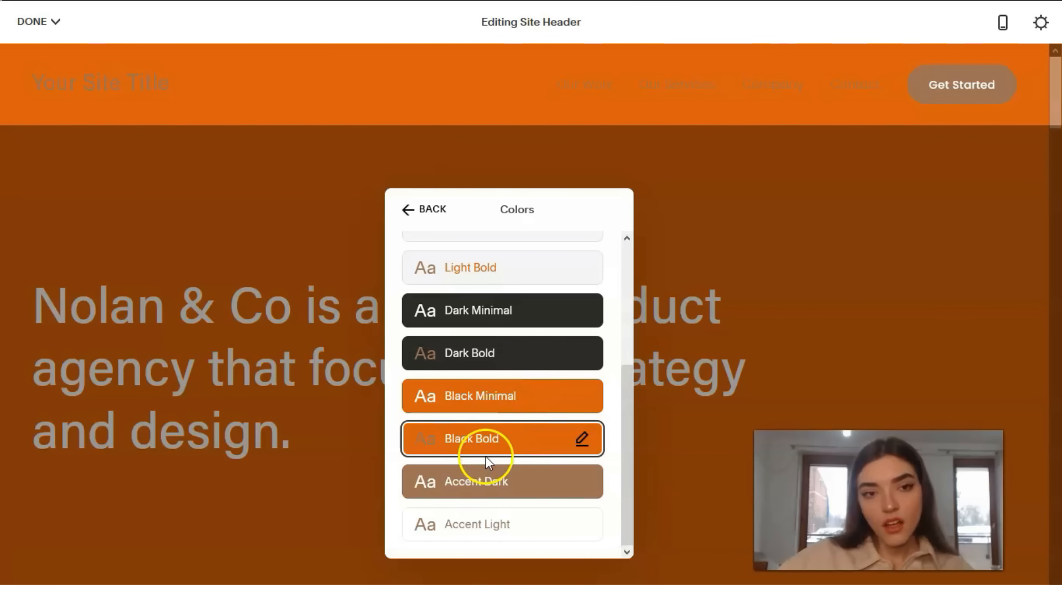
left_click(527, 486)
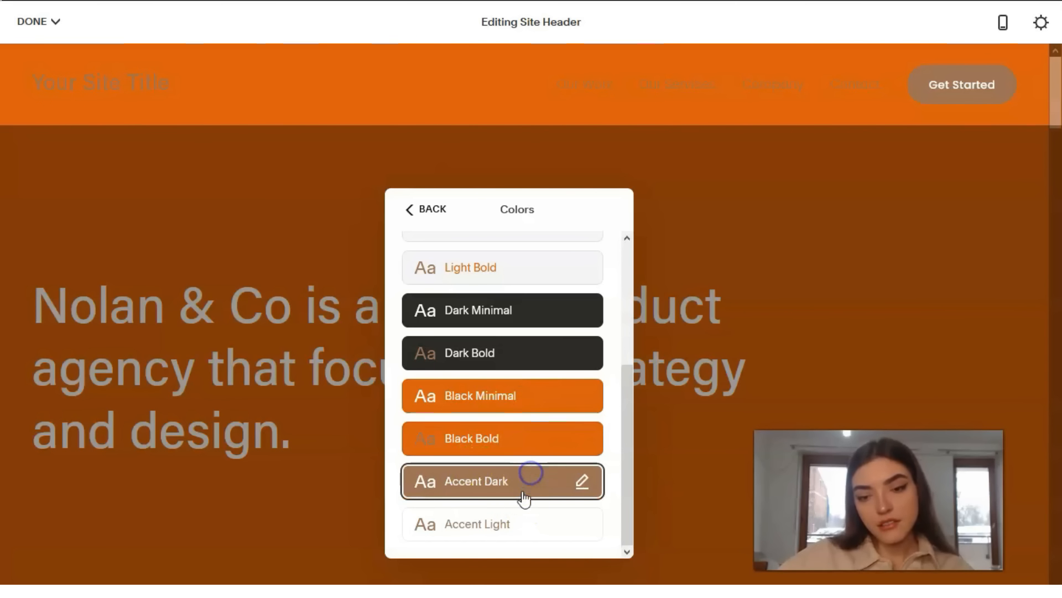
left_click(529, 525)
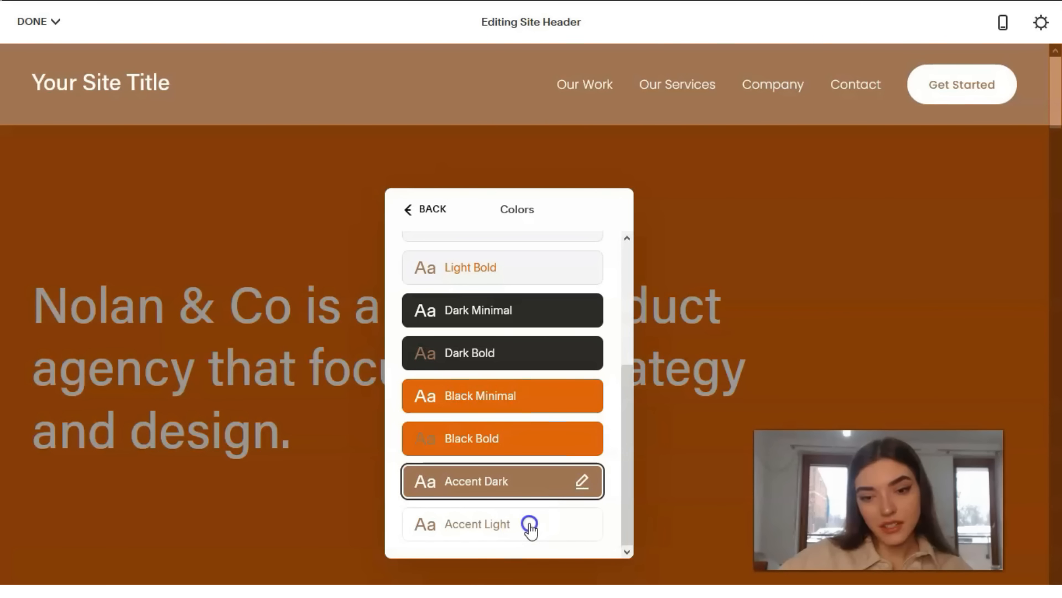
left_click(526, 480)
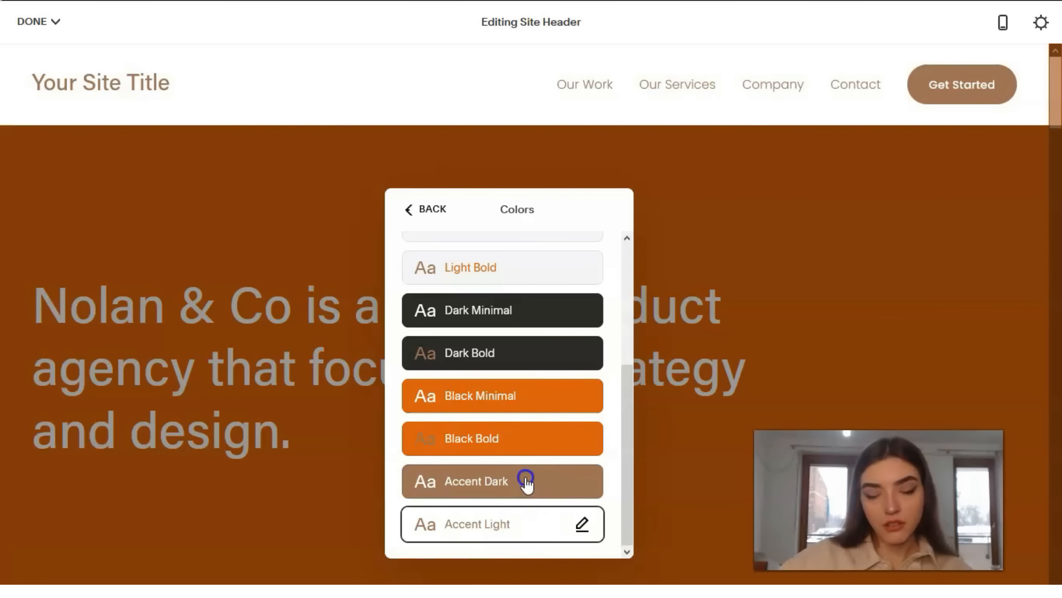
Step: Apply the White Bold color theme to the header and leave header editing to return to the home page
scroll(526, 479, "up", 4)
left_click(486, 377)
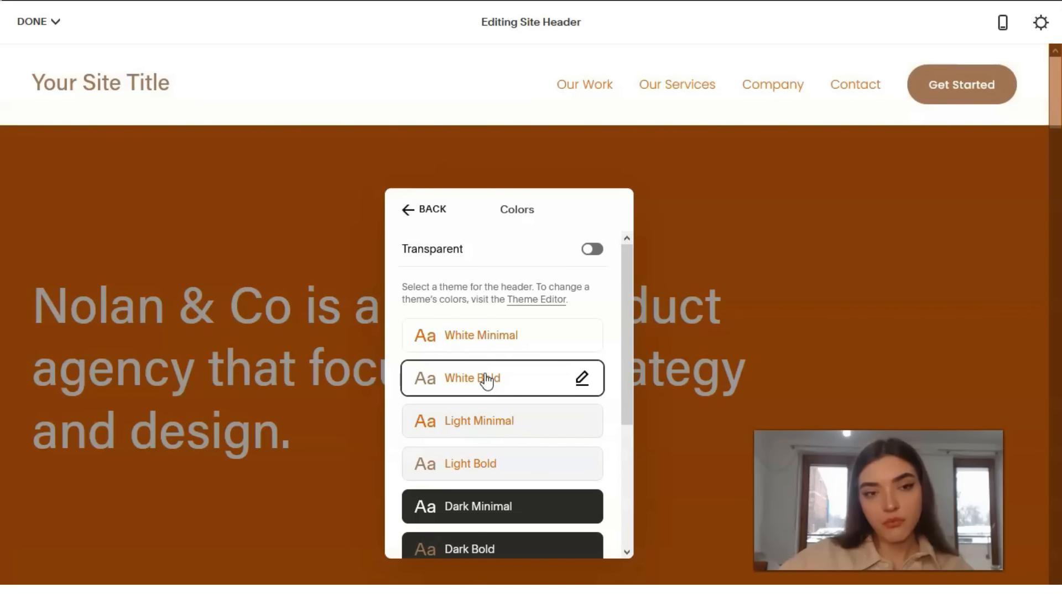
left_click(430, 212)
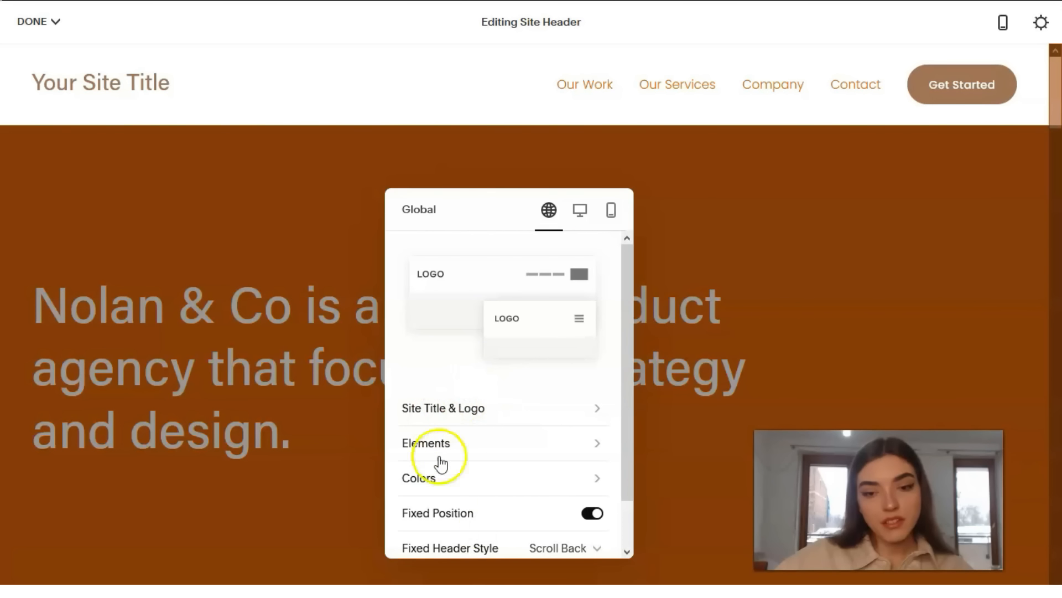
scroll(396, 427, "down", 2)
left_click(304, 265)
scroll(583, 235, "down", 2)
scroll(570, 236, "up", 2)
Step: Browse the section layouts, including Quote, and add a single-paragraph Text section between the header and the intro headline section
mouse_move(515, 89)
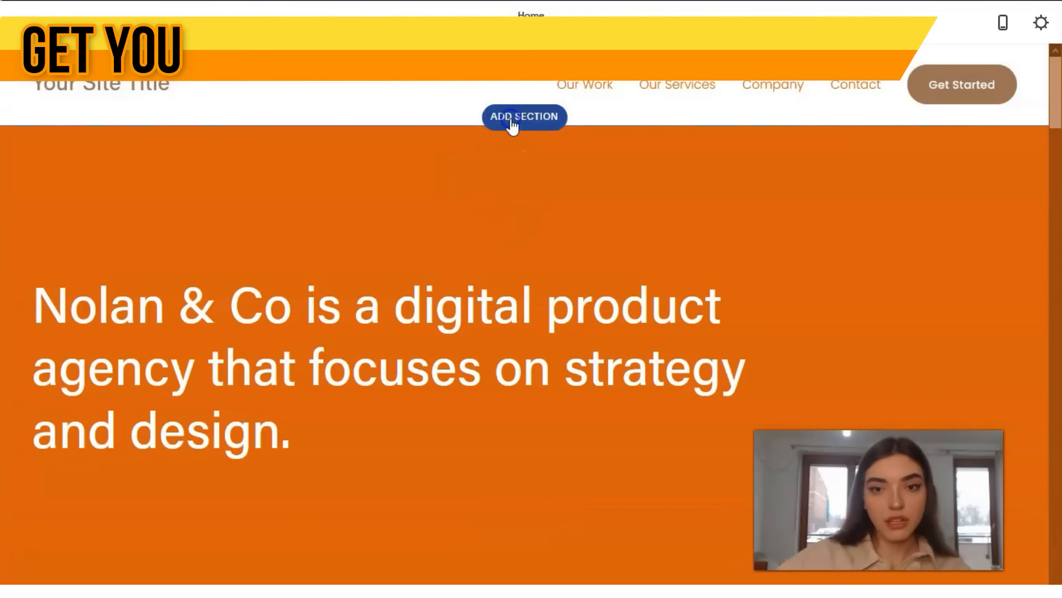
scroll(513, 125, "down", 1)
left_click(526, 87)
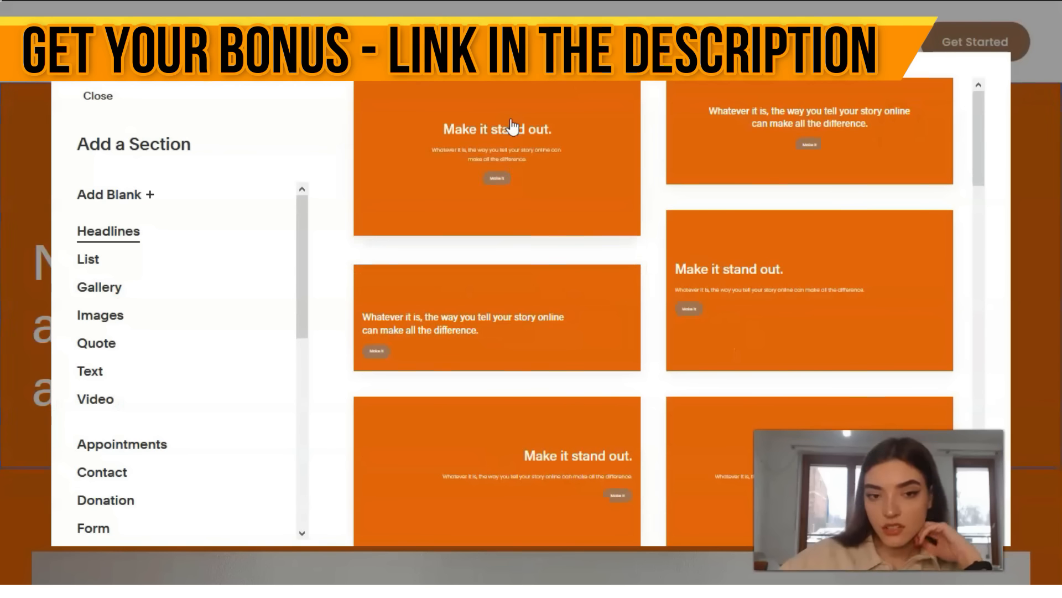
scroll(303, 239, "down", 2)
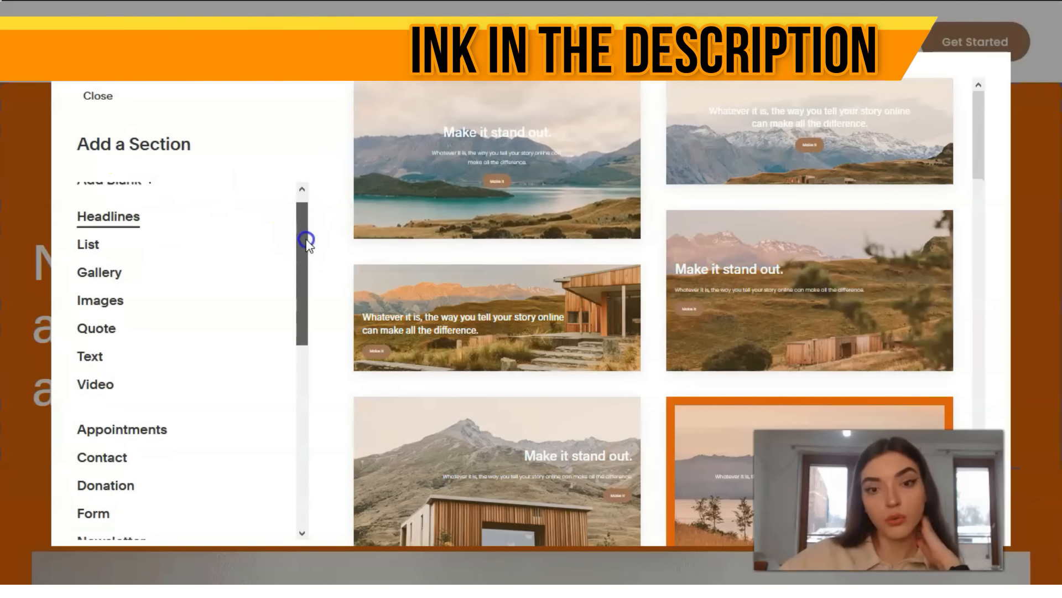
left_click_drag(303, 261, 300, 266)
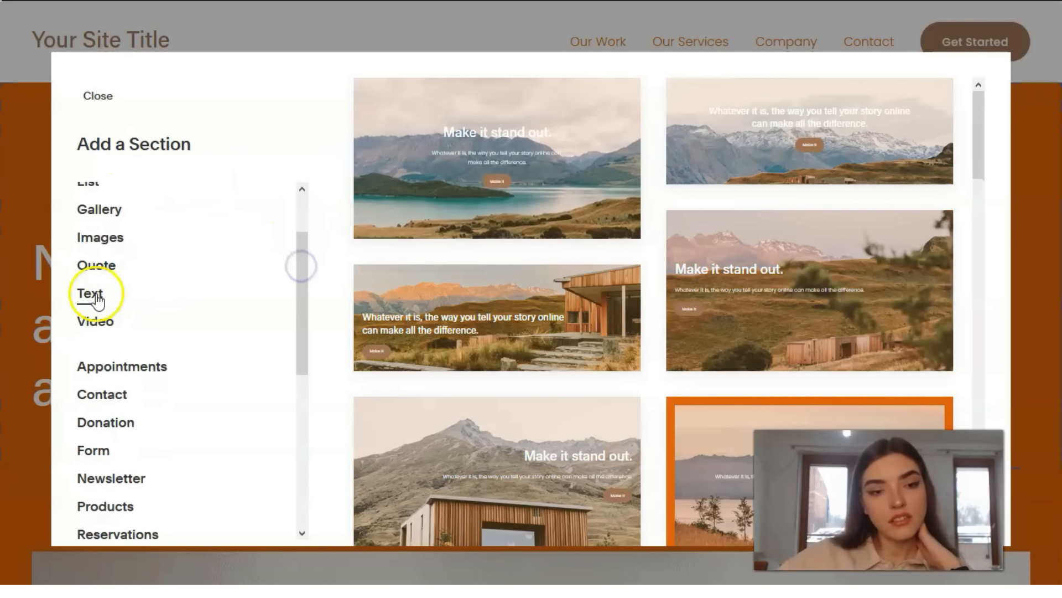
left_click(114, 268)
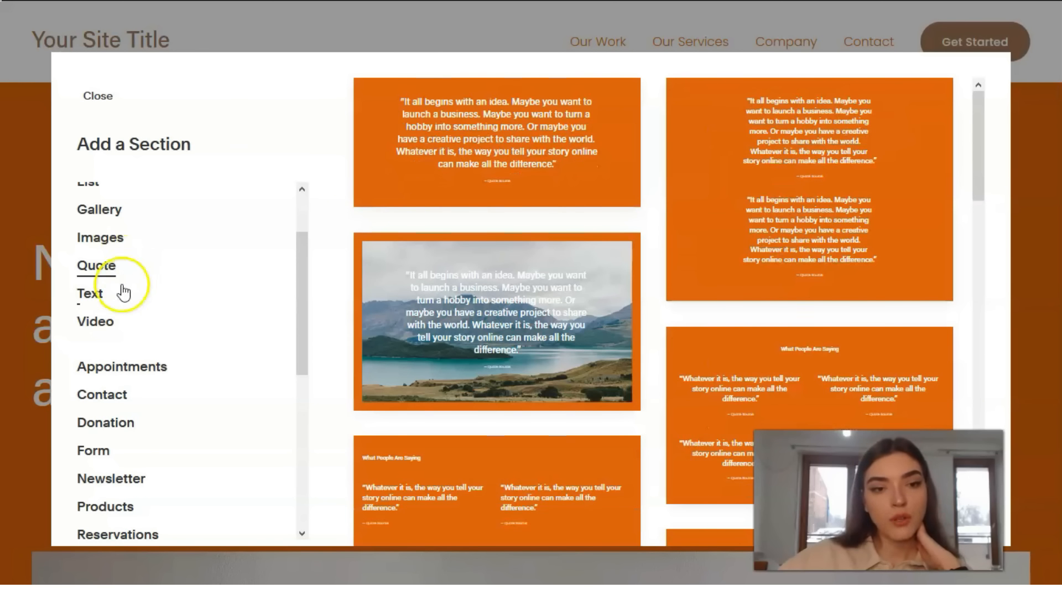
left_click(95, 292)
left_click(522, 318)
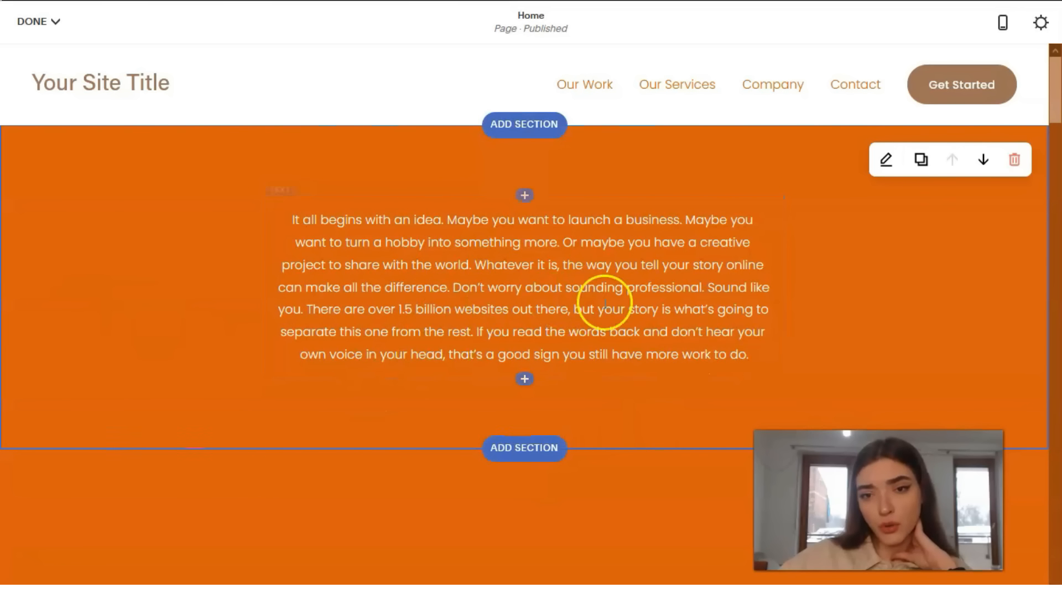
Step: Review the added text section on the page and remove it
scroll(772, 316, "down", 5)
scroll(675, 225, "up", 5)
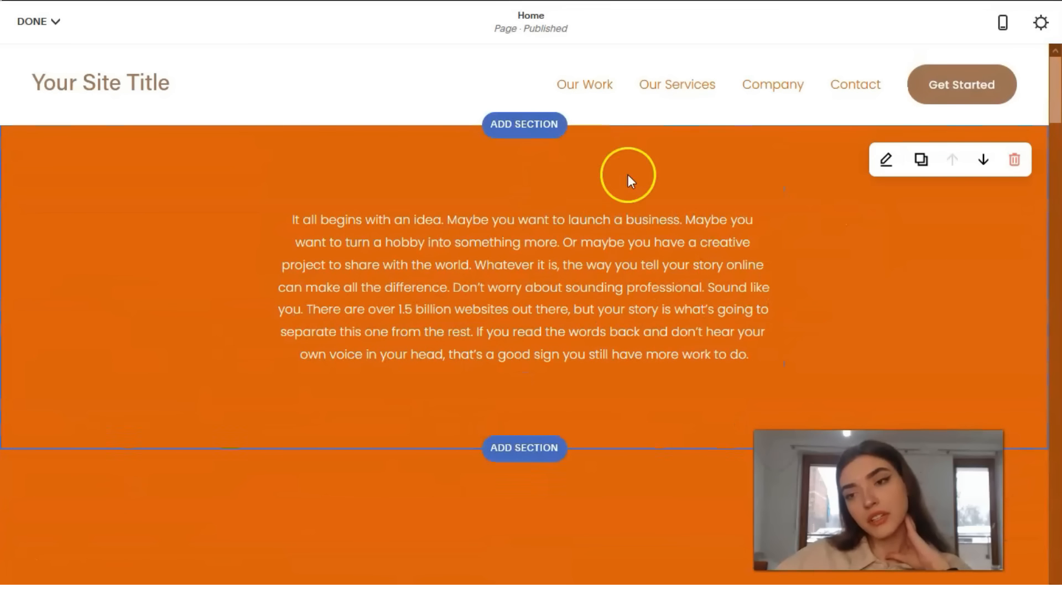
scroll(973, 398, "down", 2)
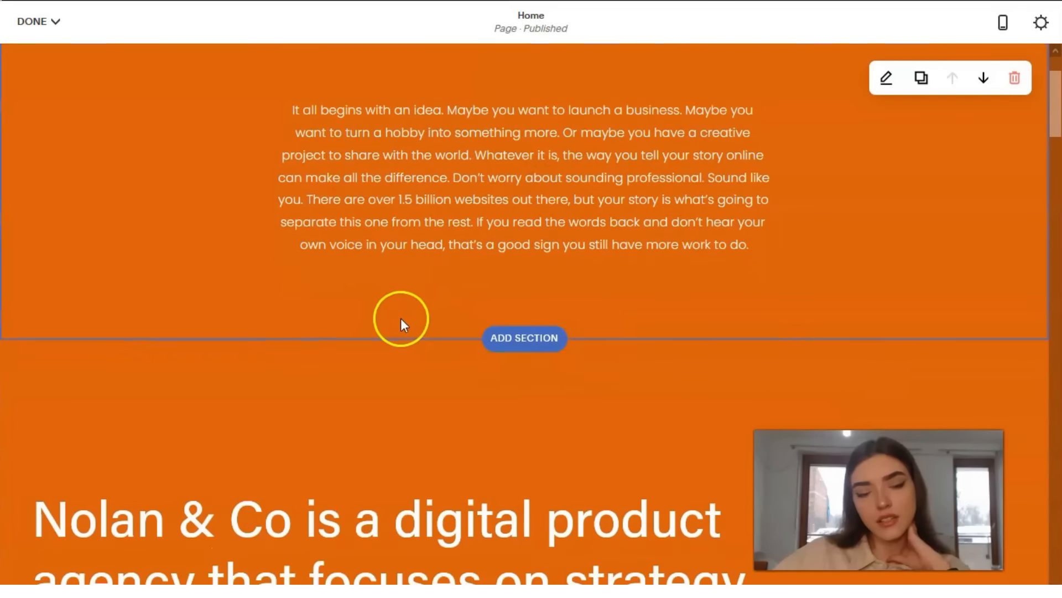
scroll(400, 318, "down", 5)
scroll(415, 321, "up", 7)
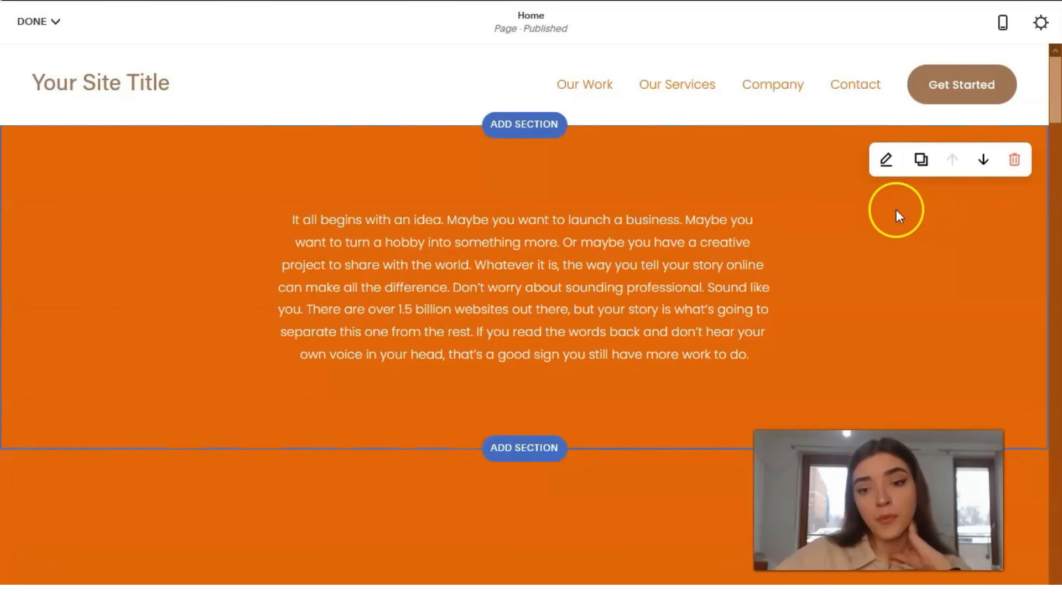
left_click(1015, 162)
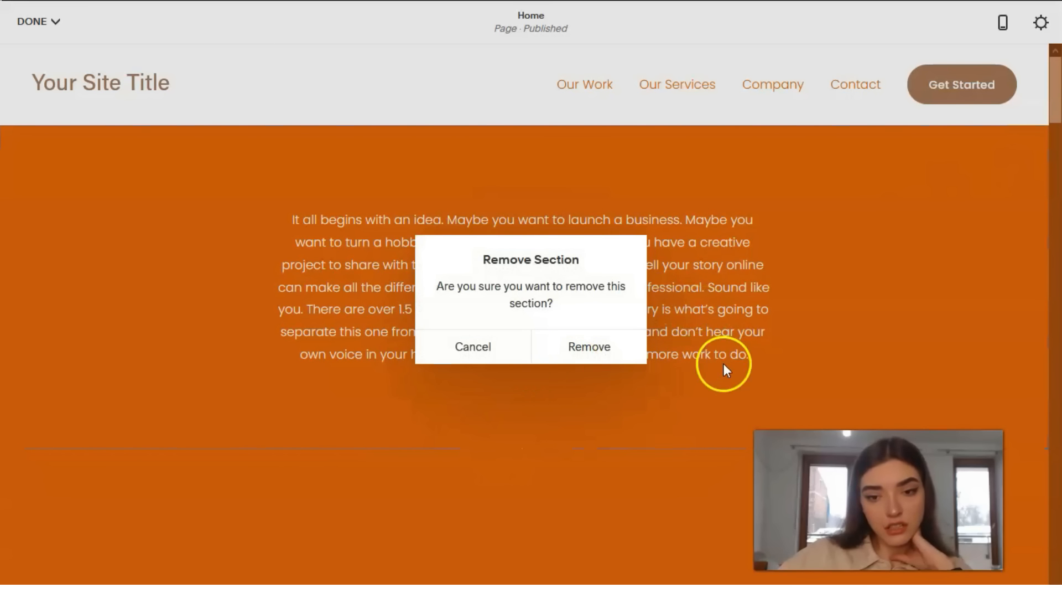
left_click(590, 348)
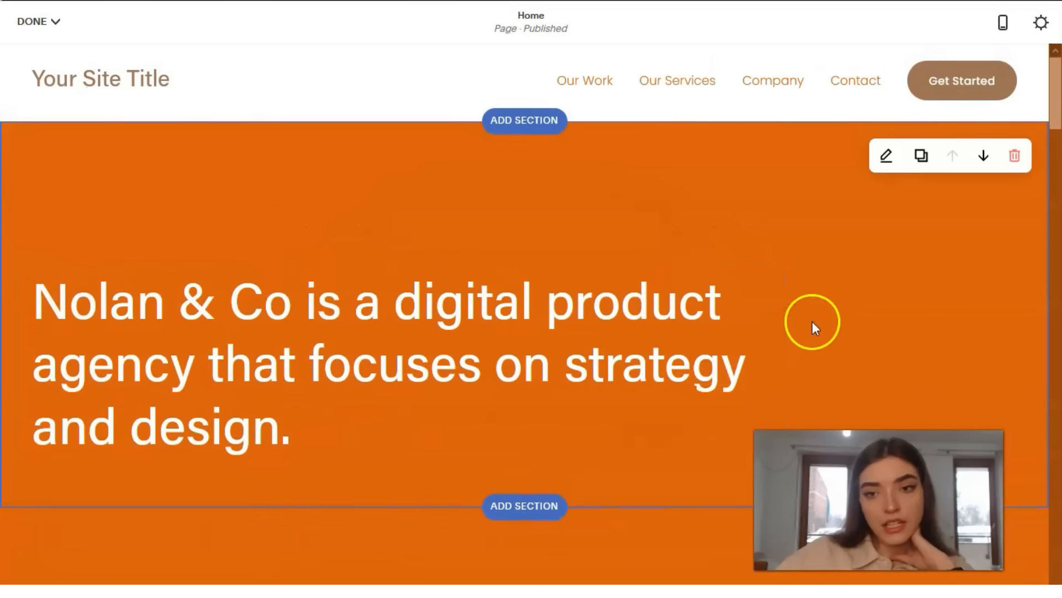
Step: Select the whole Nolan & Co intro headline and change its text style to Heading 2
scroll(597, 292, "down", 3)
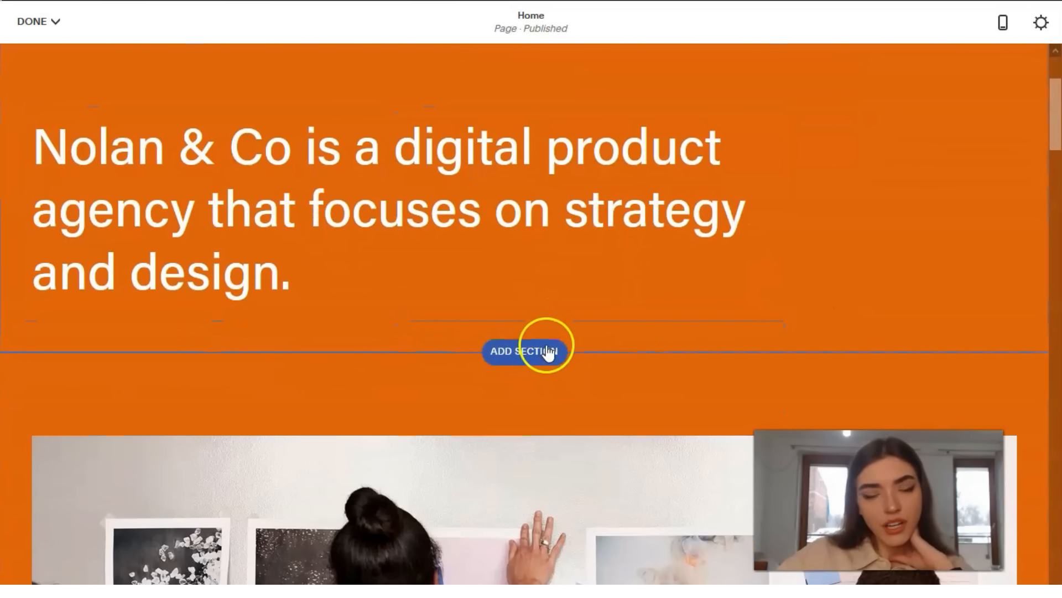
scroll(548, 352, "up", 3)
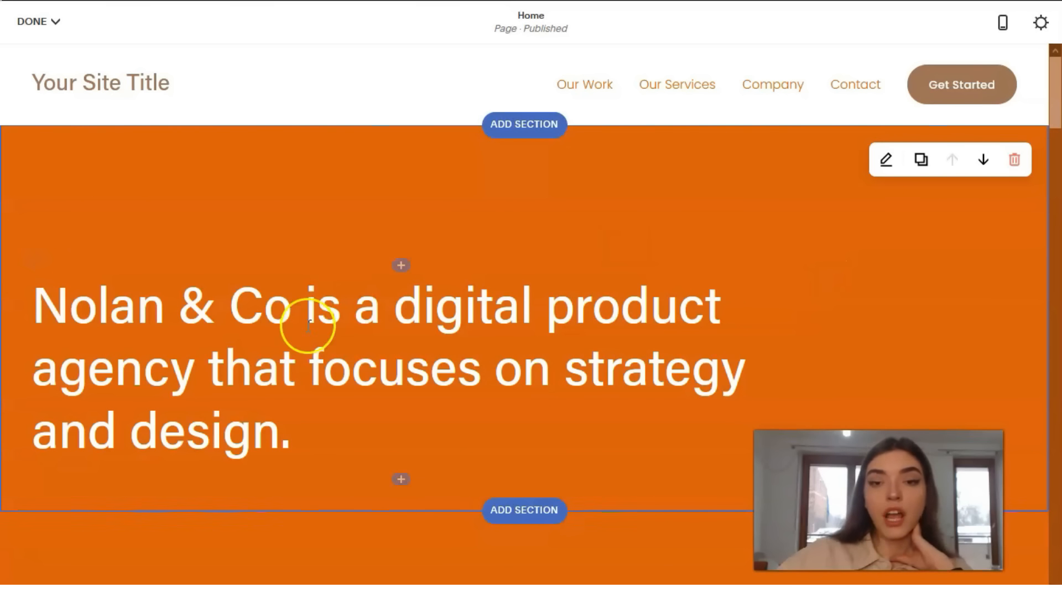
left_click(138, 303)
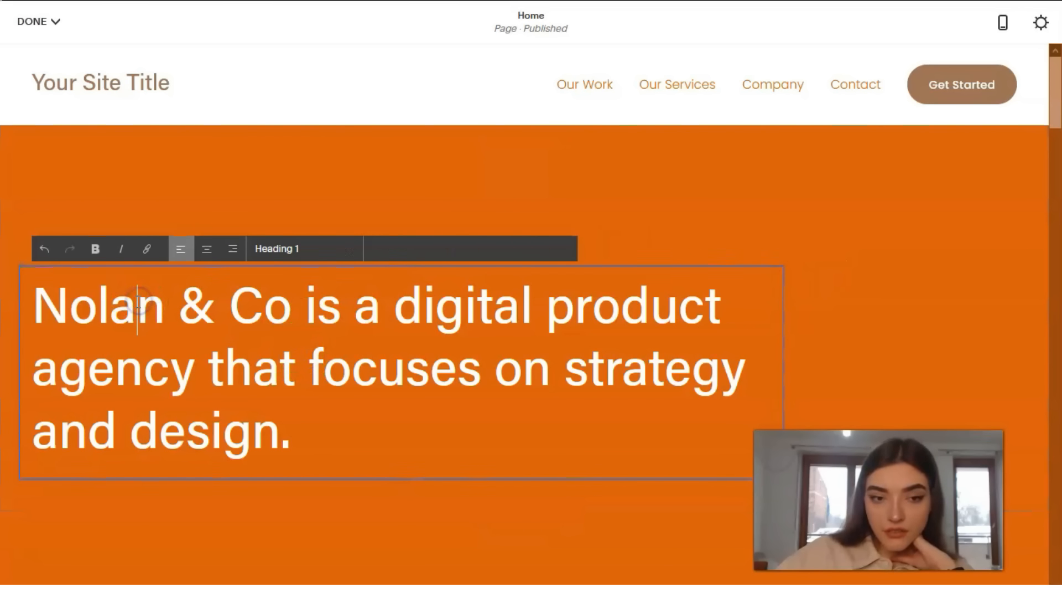
left_click_drag(28, 298, 96, 328)
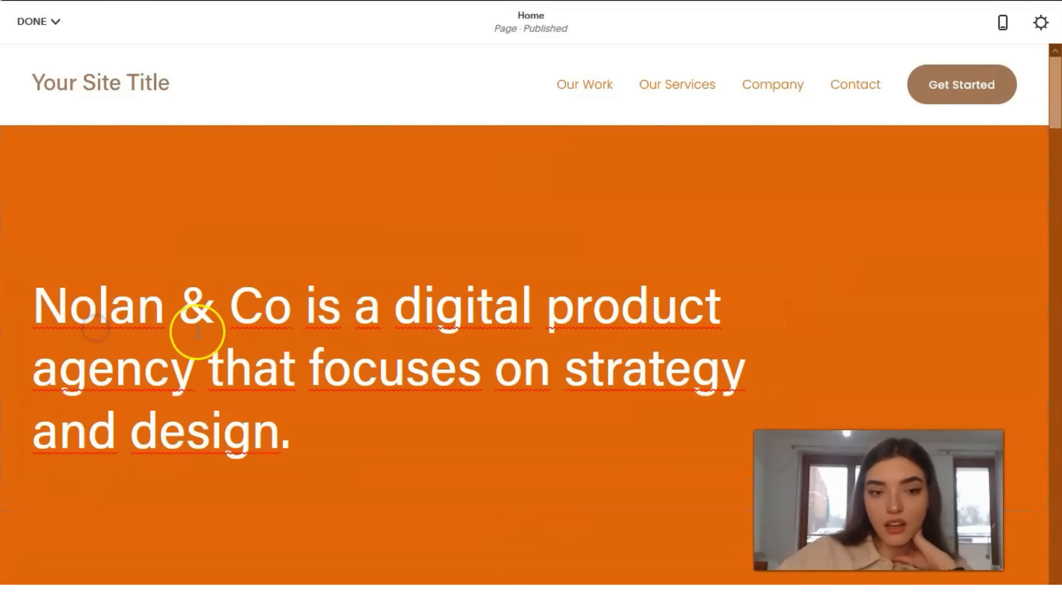
left_click_drag(252, 370, 186, 331)
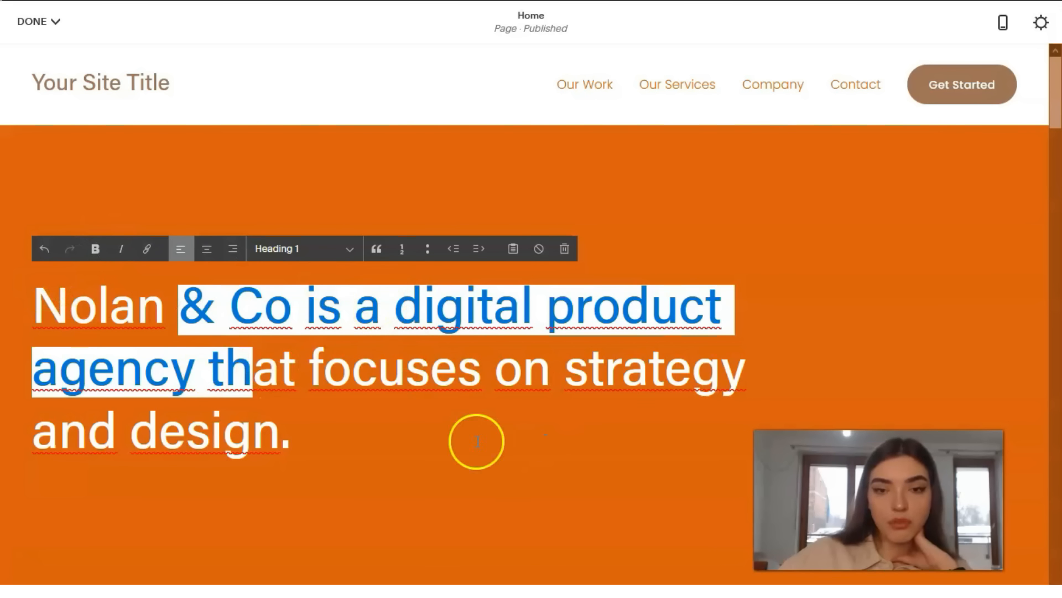
left_click_drag(290, 413, 11, 296)
left_click(308, 259)
left_click(308, 293)
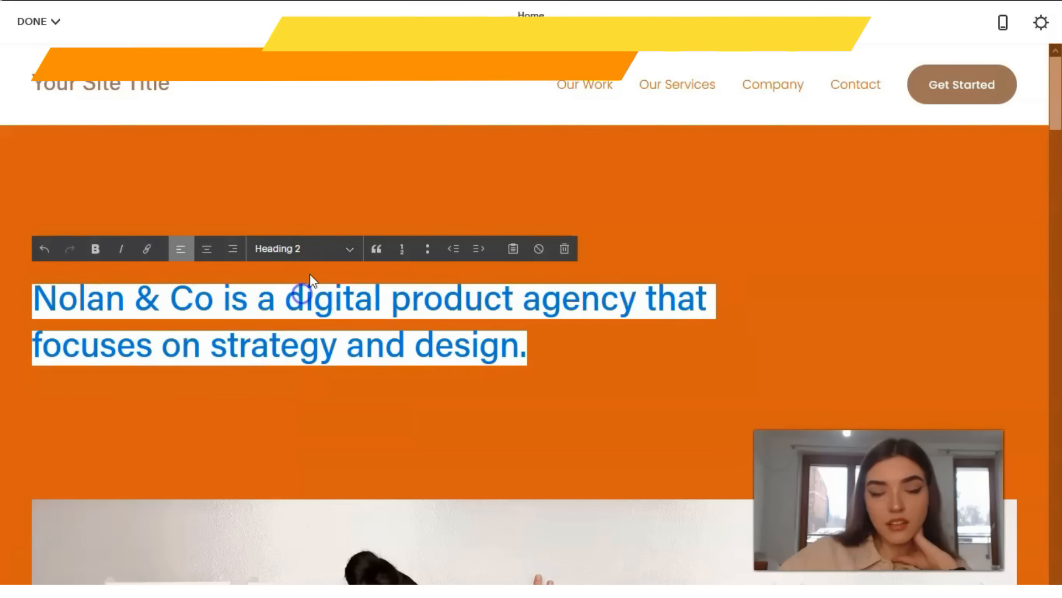
Step: Try the Heading 3, Paragraph 1 and Paragraph 2 text styles on the selected intro headline
left_click(318, 253)
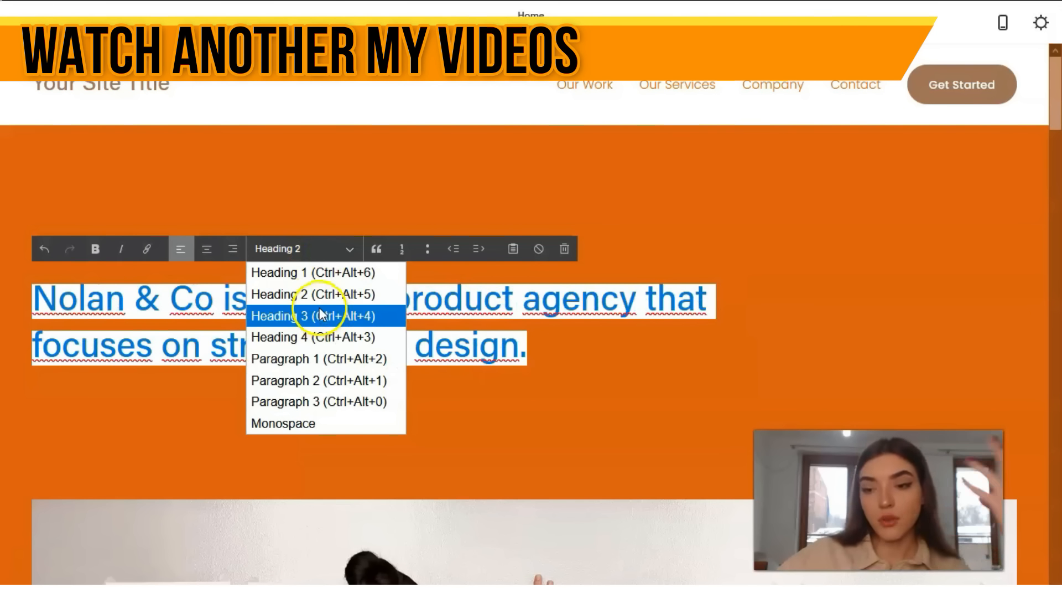
left_click(319, 313)
left_click(319, 250)
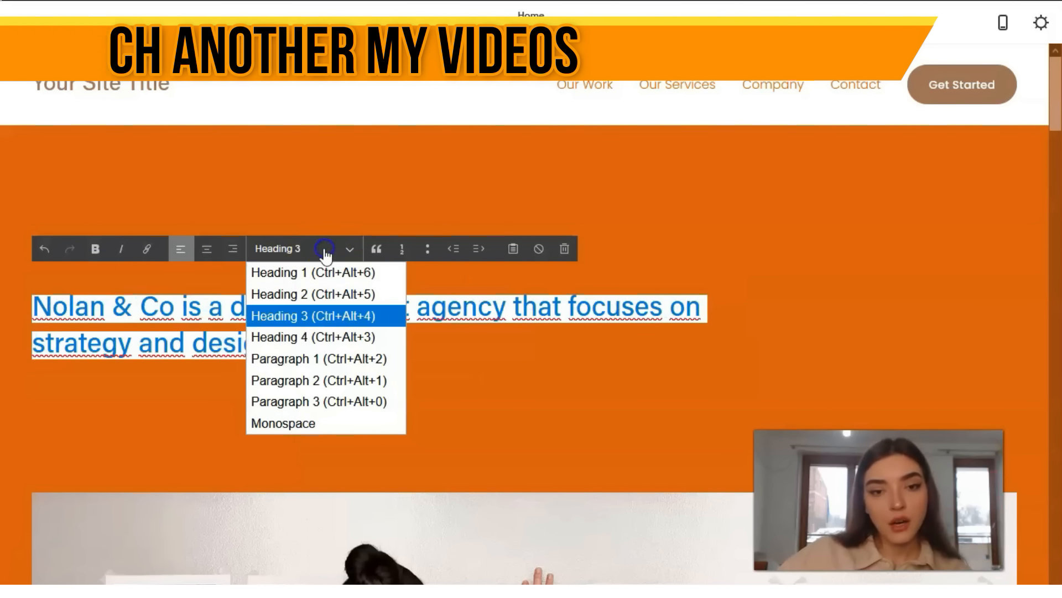
left_click(327, 358)
left_click(350, 249)
left_click(319, 380)
Step: Set the intro headline to Paragraph 1, make it bold and deselect the text
left_click(354, 249)
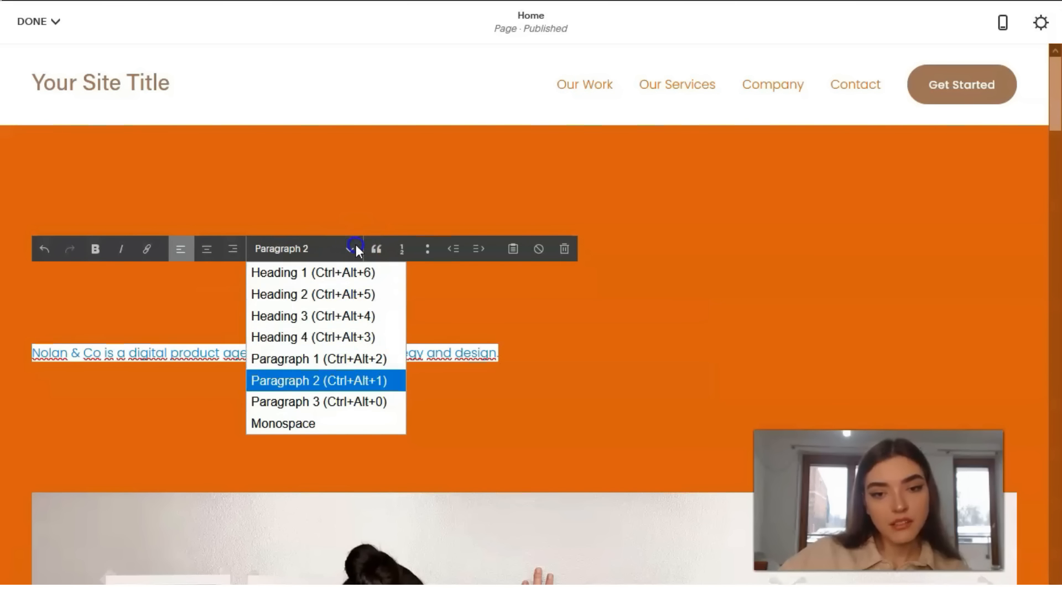
left_click(348, 360)
left_click(97, 252)
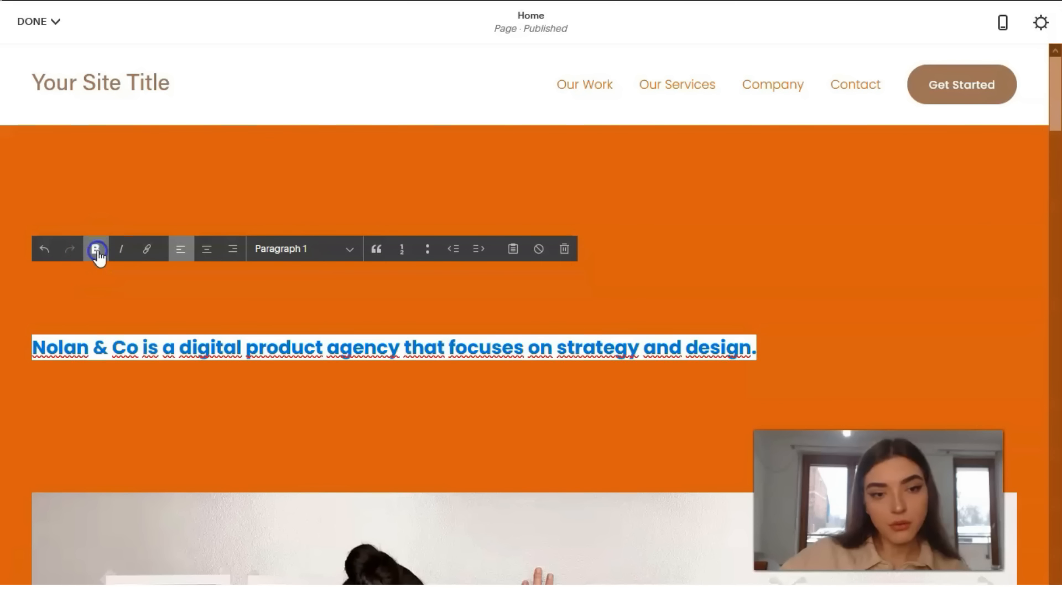
left_click(221, 412)
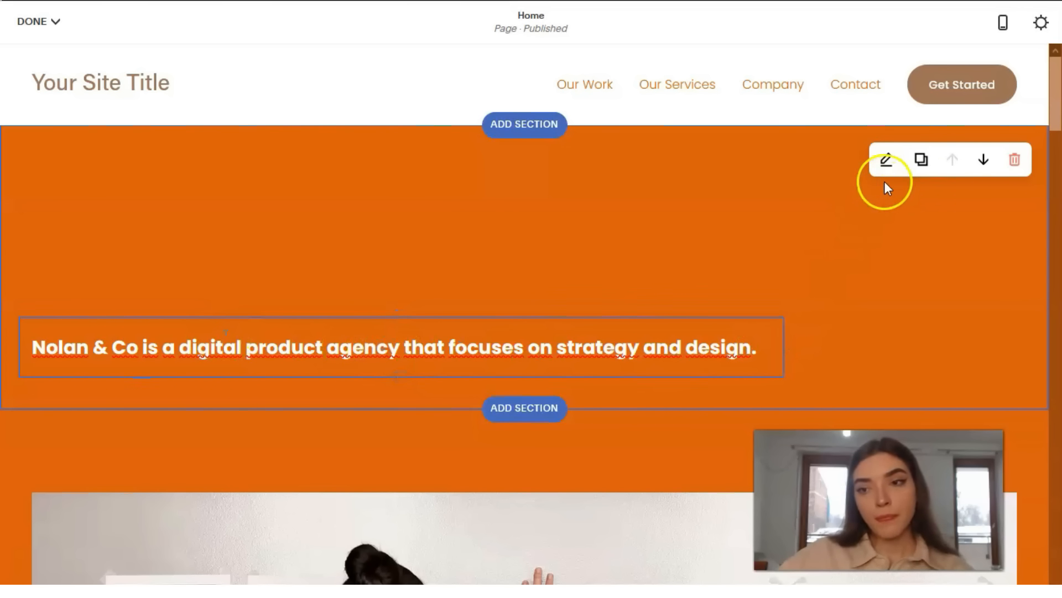
Step: Try the large and small content widths on the intro headline section and return it to medium
left_click(887, 161)
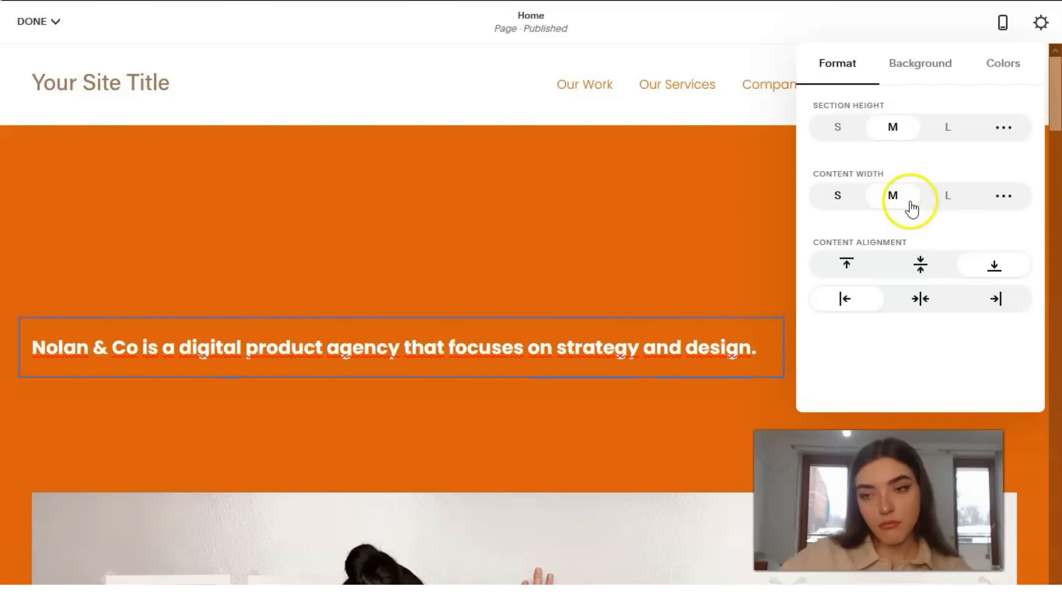
left_click(944, 202)
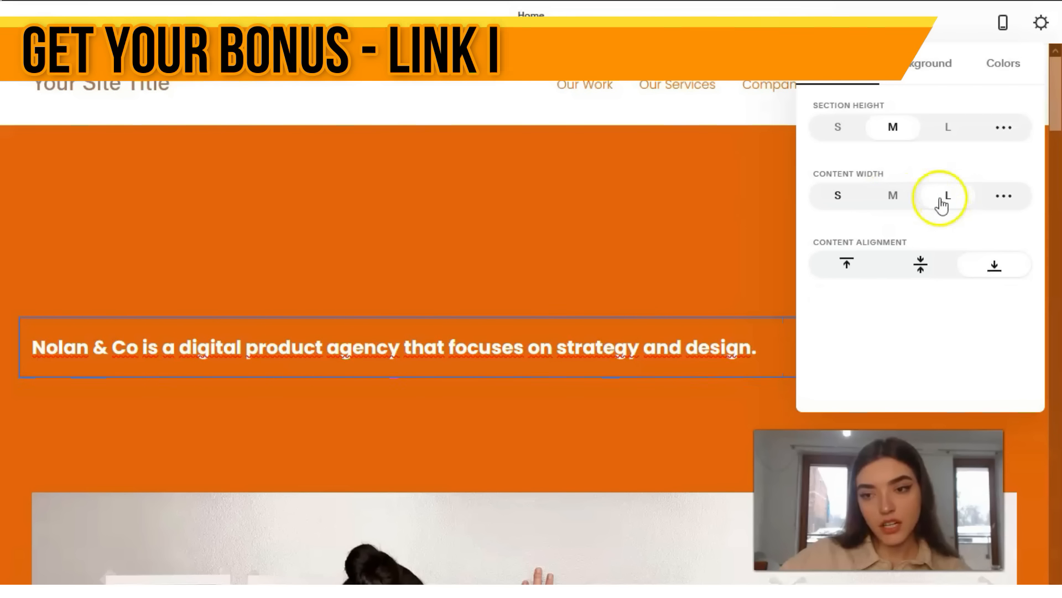
left_click(844, 197)
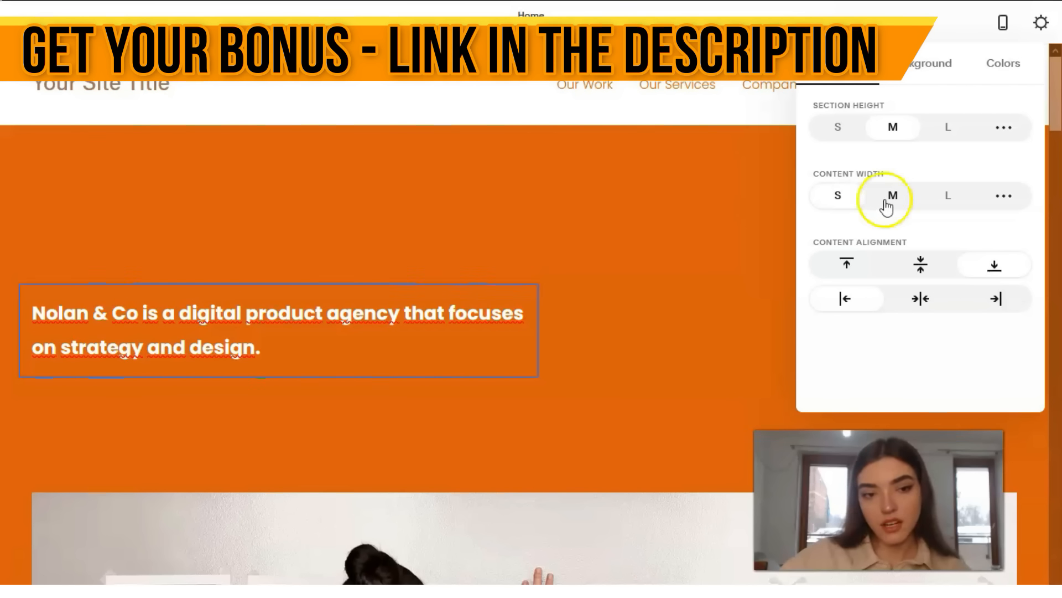
left_click(887, 202)
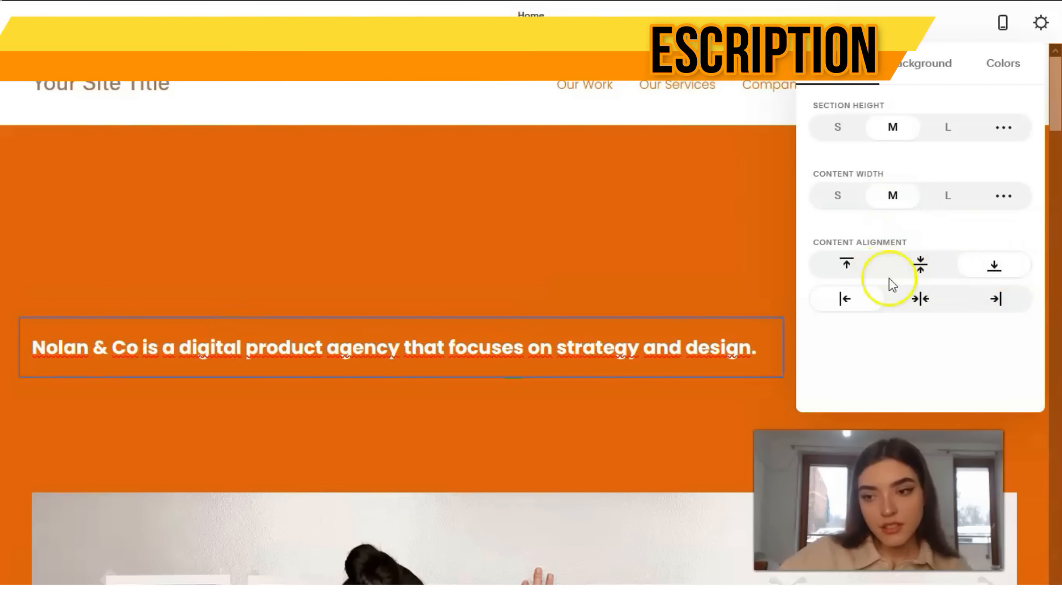
Step: Try different content alignments for the intro headline section and settle on centered both vertically and horizontally
left_click(921, 266)
left_click(925, 311)
left_click(852, 301)
left_click(852, 270)
left_click(999, 297)
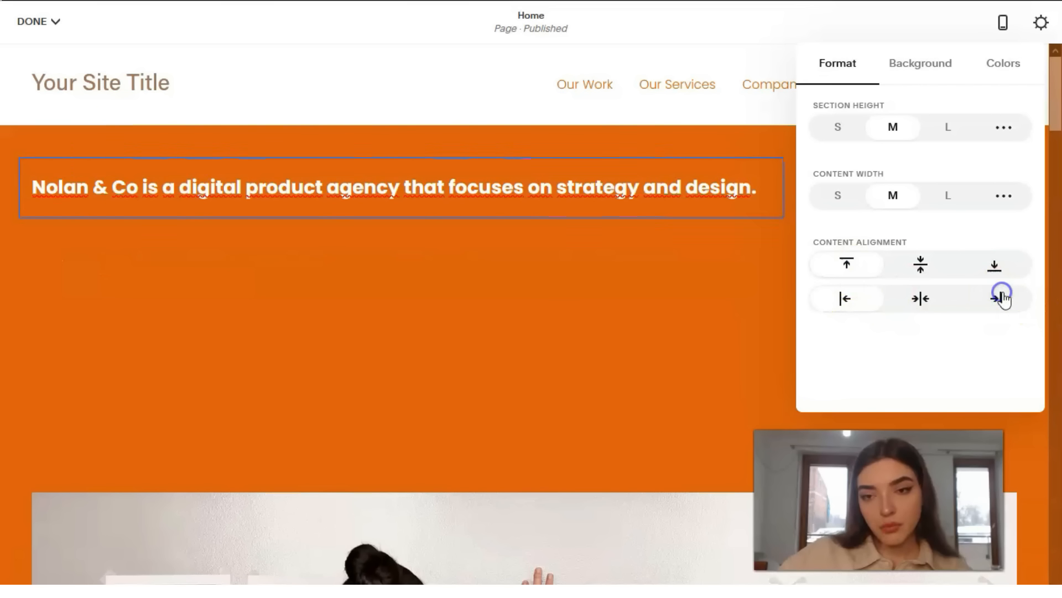
left_click(916, 301)
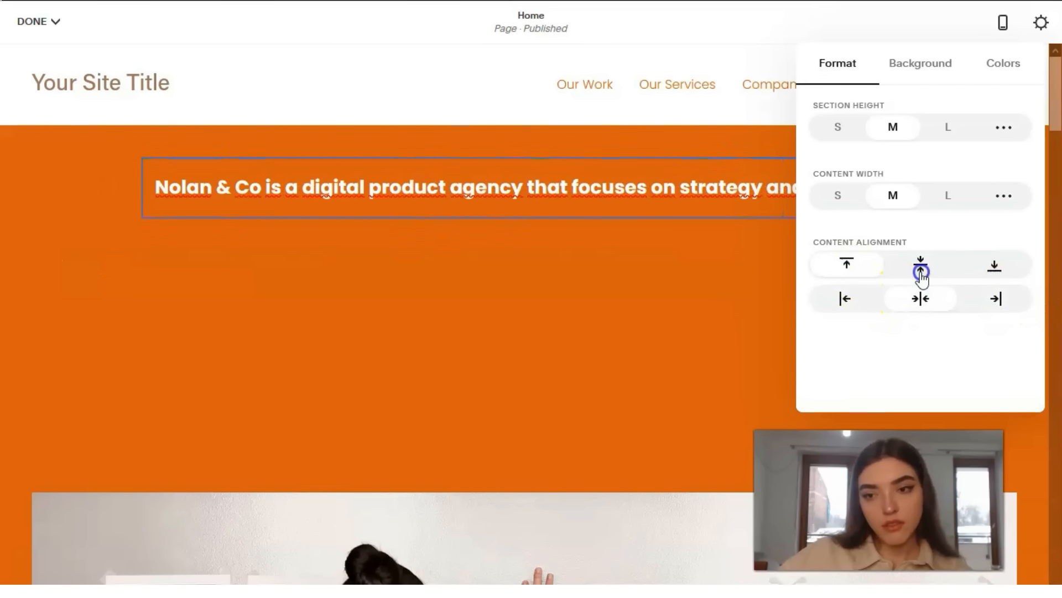
left_click(921, 271)
left_click(688, 356)
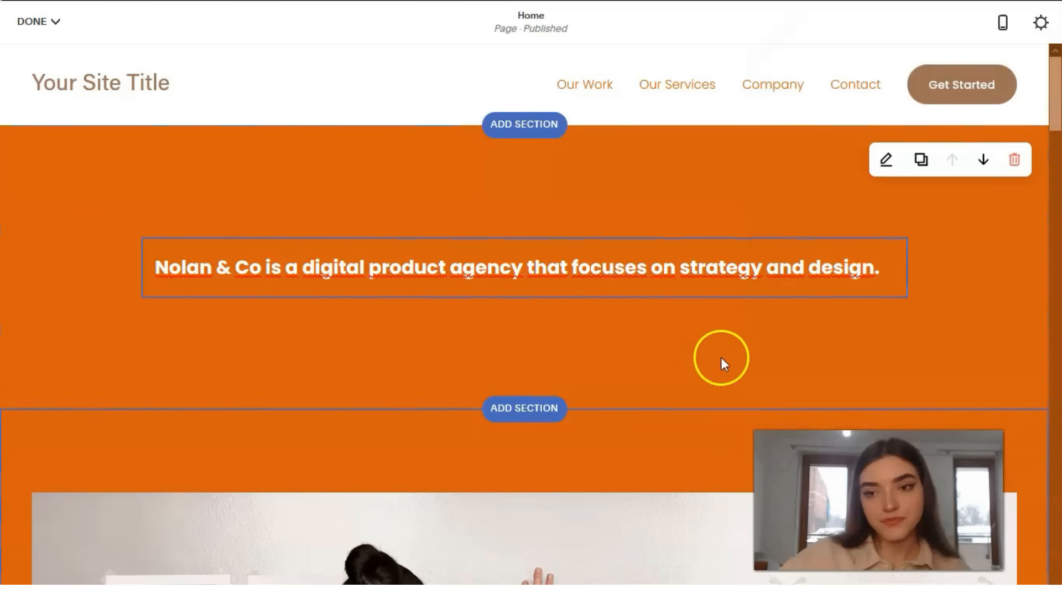
Step: Review the background and format settings of the studio image section below the intro
scroll(722, 359, "down", 8)
scroll(719, 354, "up", 3)
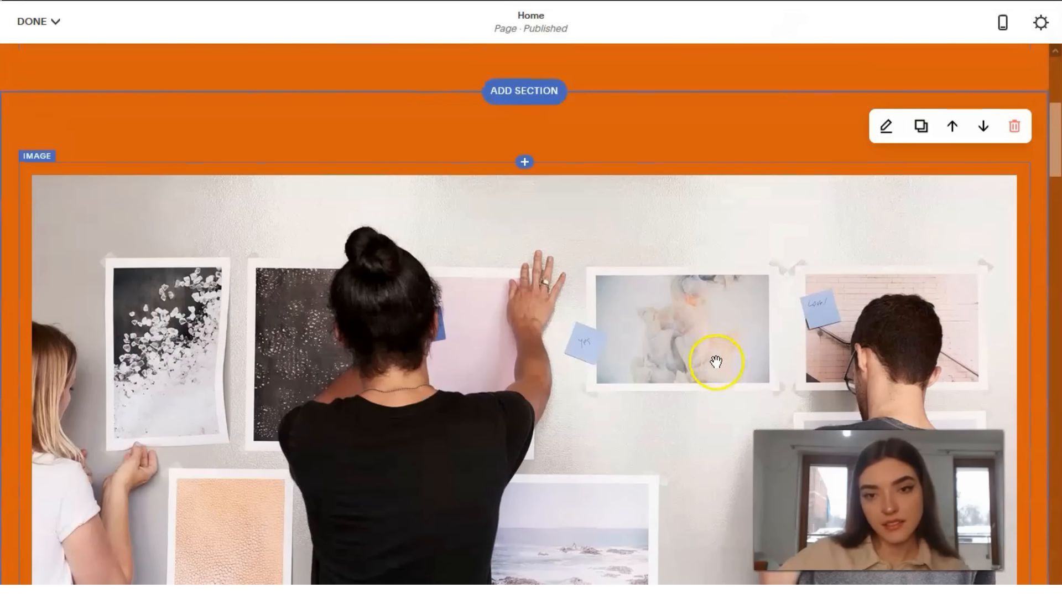
scroll(716, 361, "down", 2)
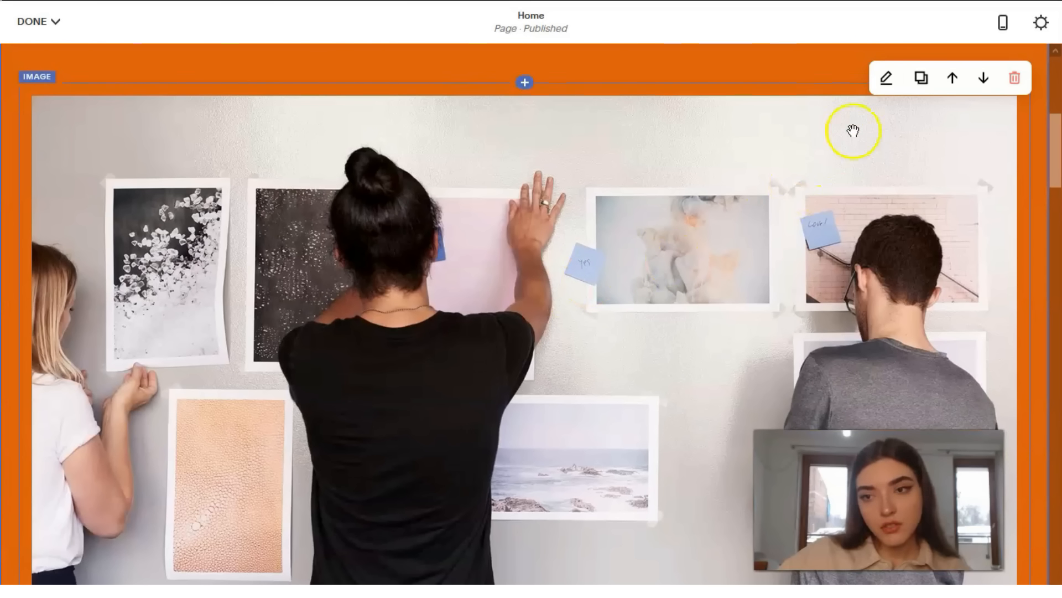
left_click(888, 83)
left_click(920, 93)
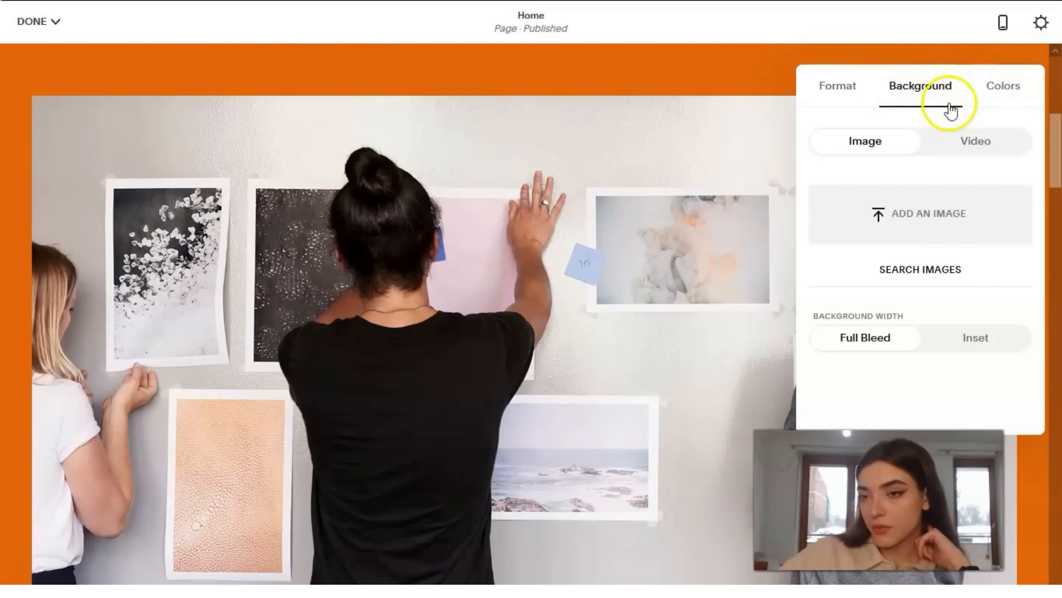
left_click(852, 93)
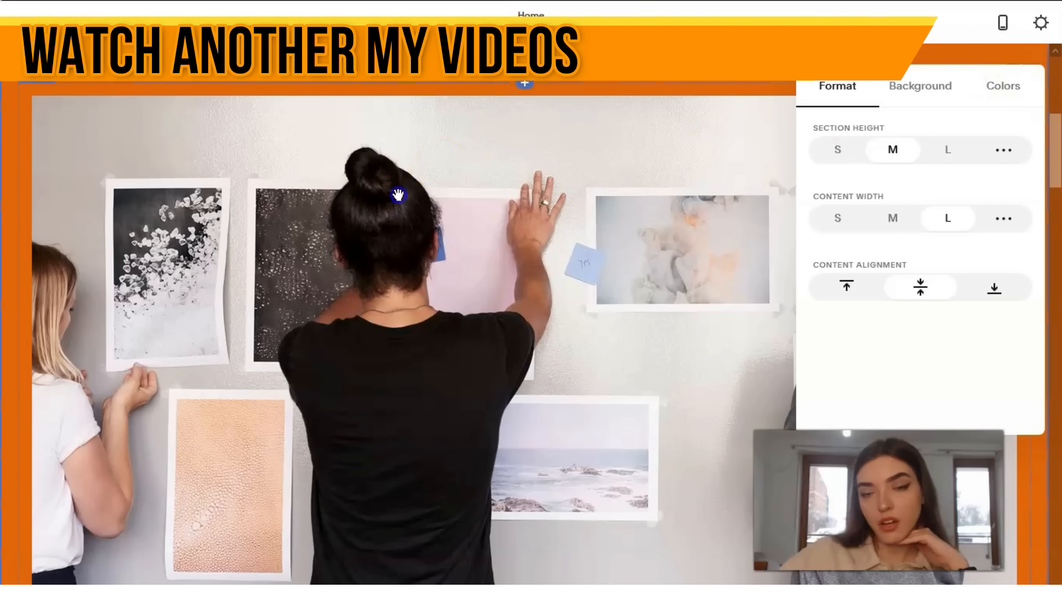
Step: Open the studio image block for editing and review its content, design and animation settings
left_click(598, 253)
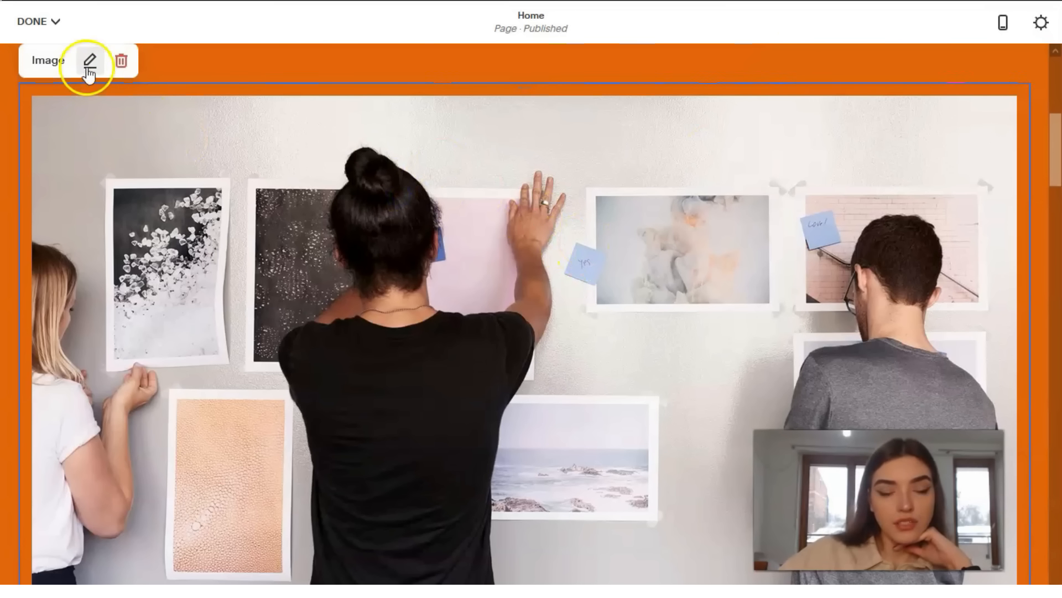
left_click(89, 61)
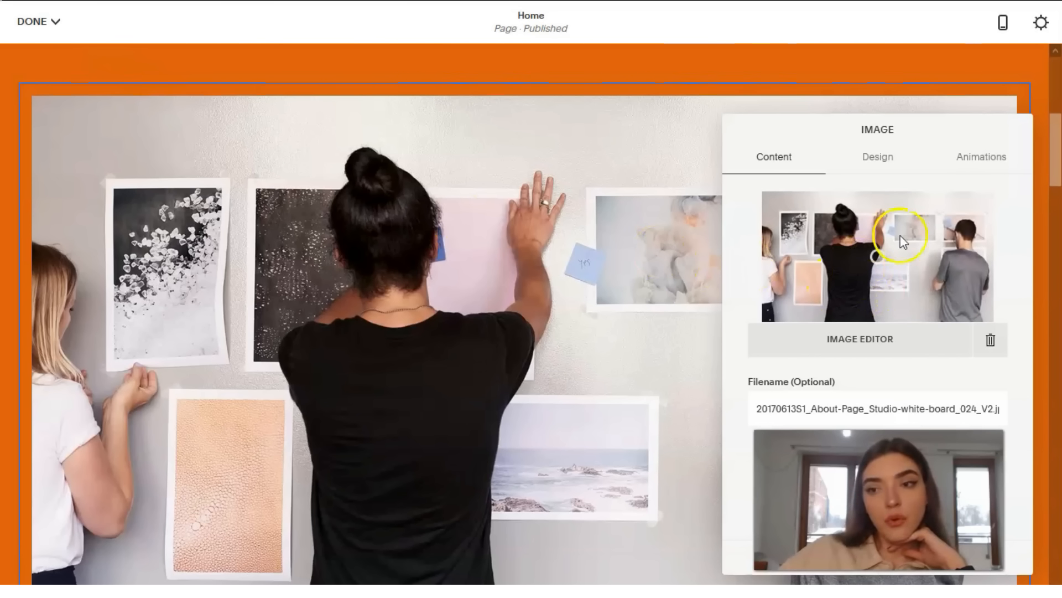
left_click(888, 161)
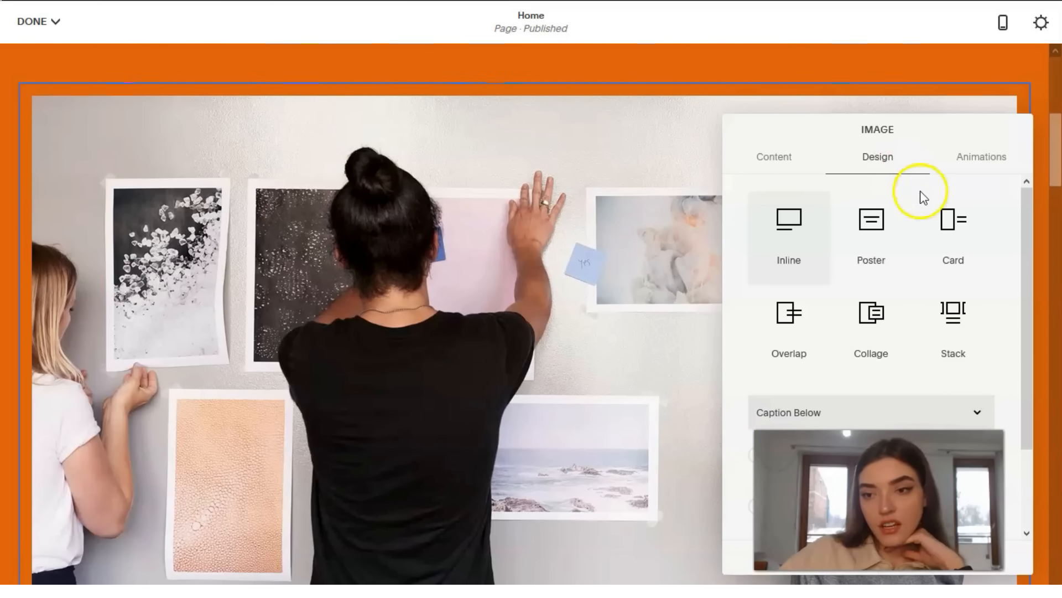
left_click(977, 158)
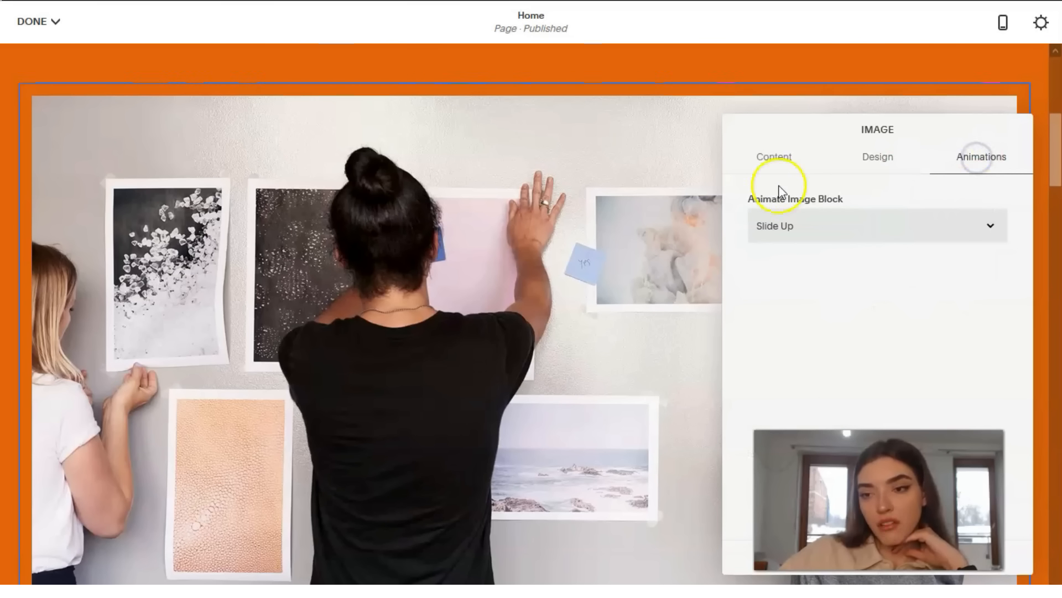
left_click(781, 158)
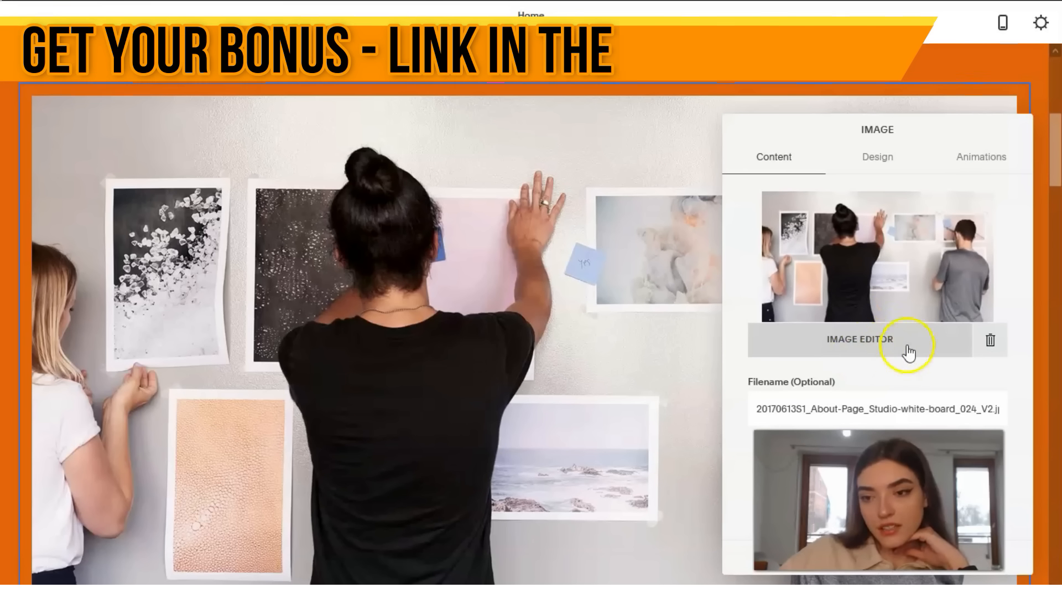
Step: Adjust the studio image to brightness -40, contrast -24 and saturation -27, and save the image edits permanently
left_click(885, 339)
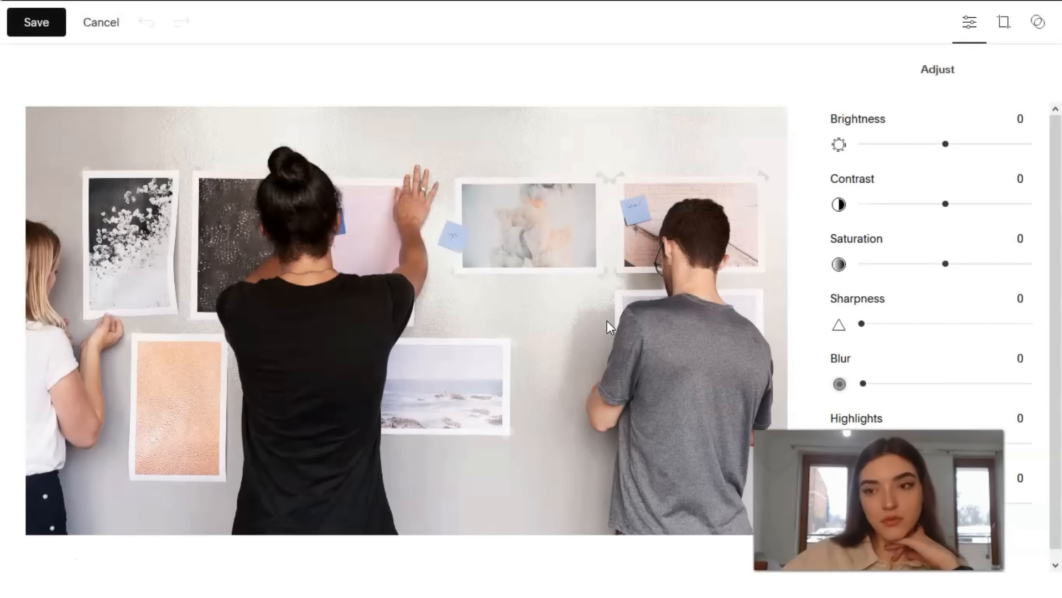
left_click(929, 153)
left_click_drag(930, 156, 913, 149)
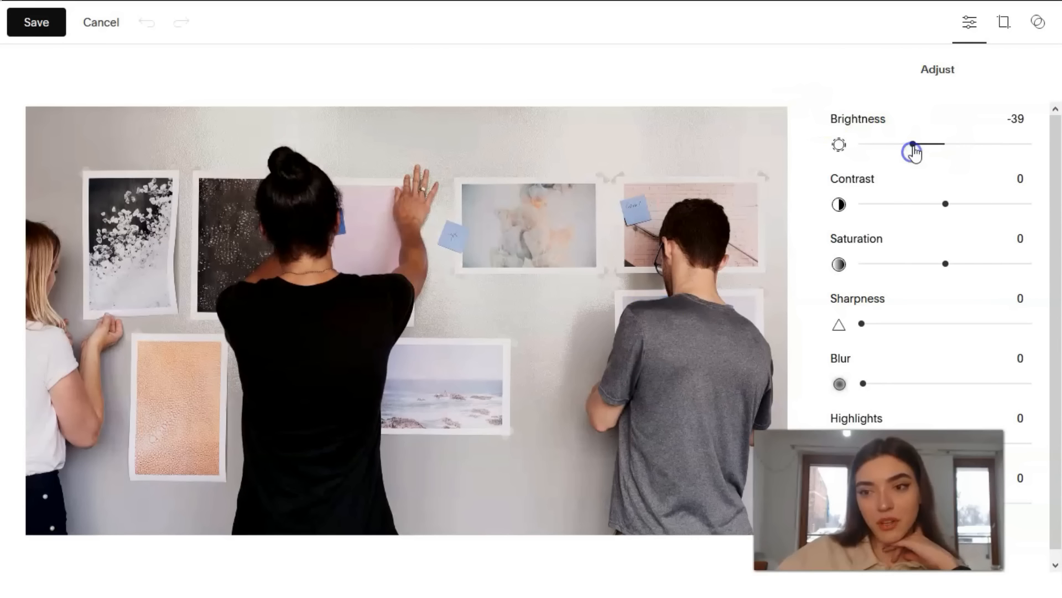
left_click(947, 203)
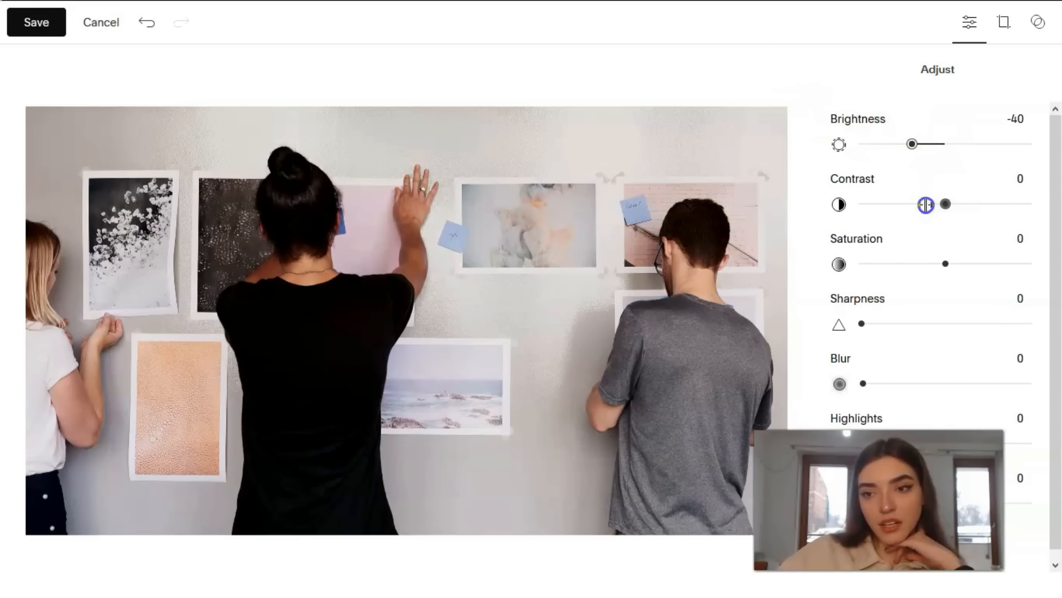
left_click_drag(943, 200, 947, 204)
left_click(945, 260)
left_click(925, 259)
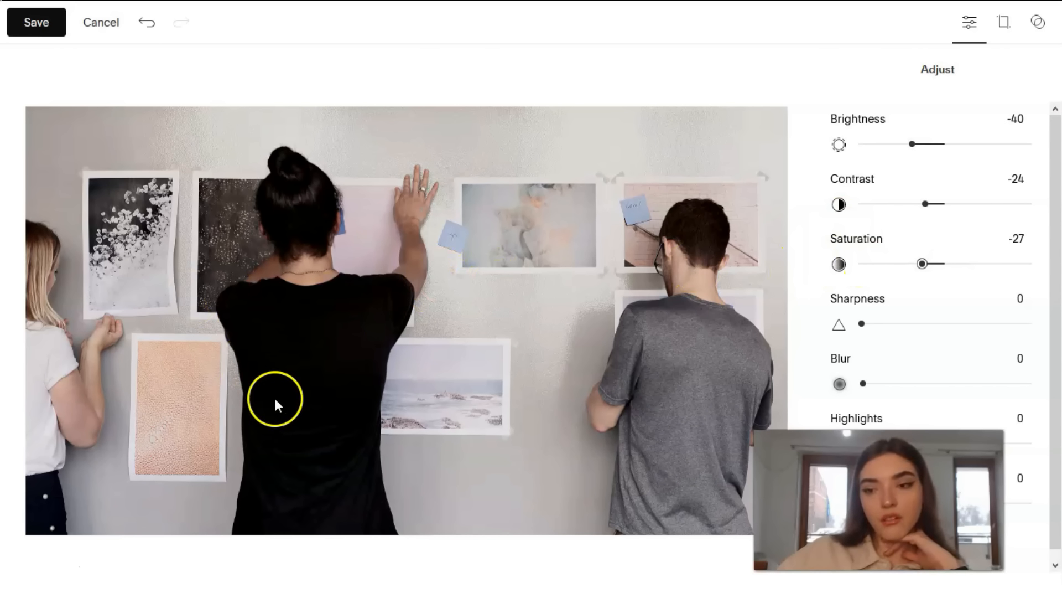
left_click(28, 24)
left_click(52, 26)
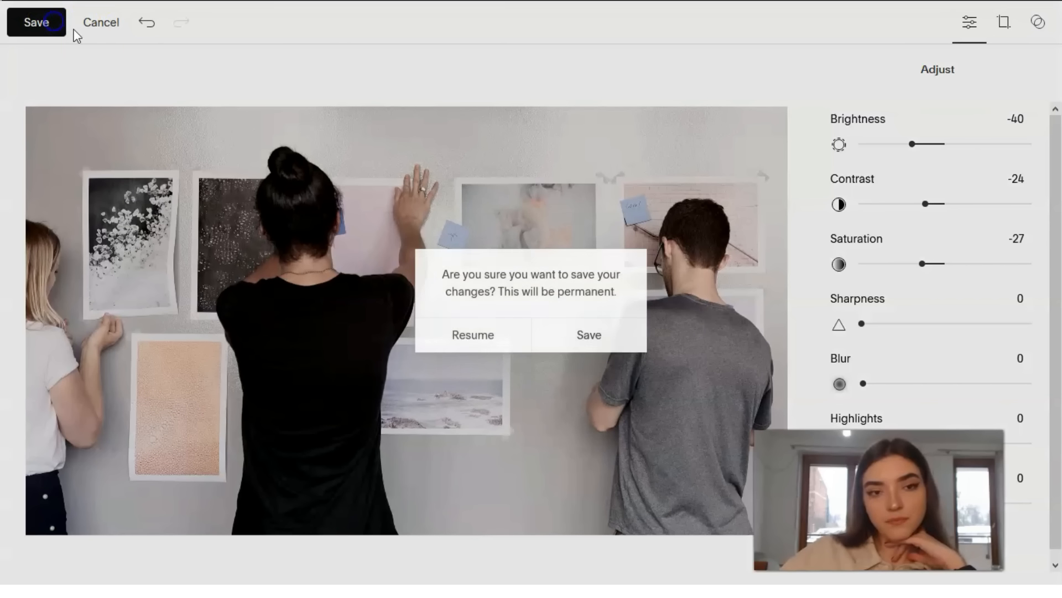
left_click(587, 334)
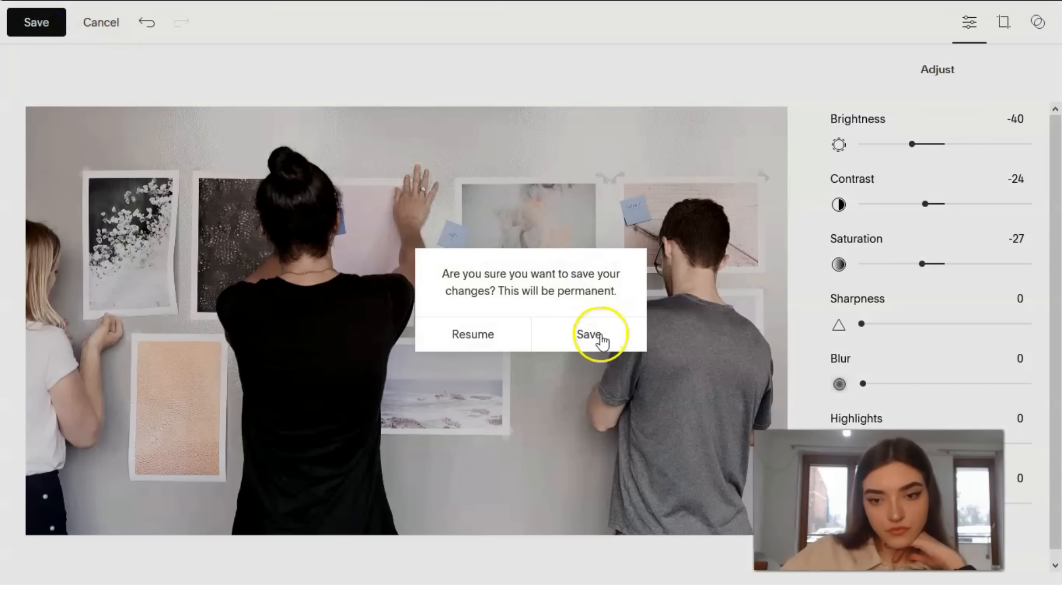
Step: Open the Our Services button for editing and save the pending image block changes
scroll(640, 337, "down", 10)
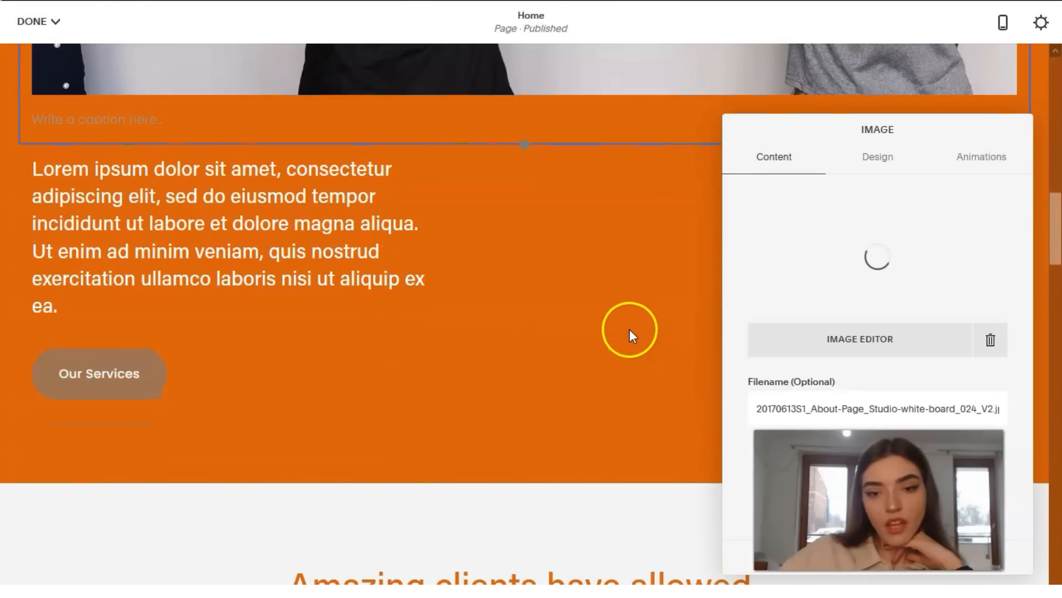
scroll(614, 329, "down", 7)
scroll(612, 332, "up", 8)
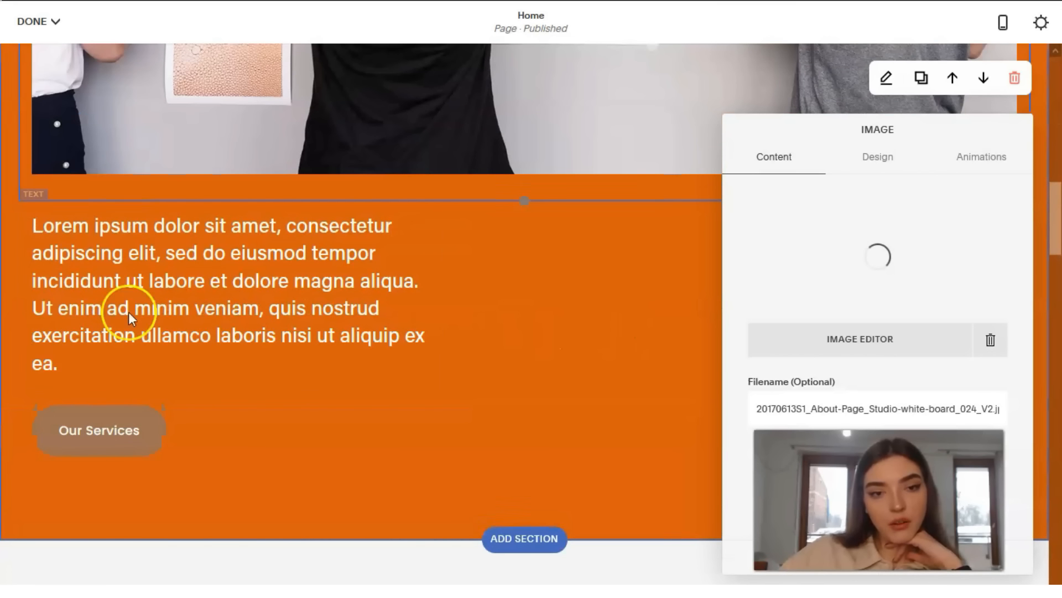
left_click(97, 456)
left_click(92, 370)
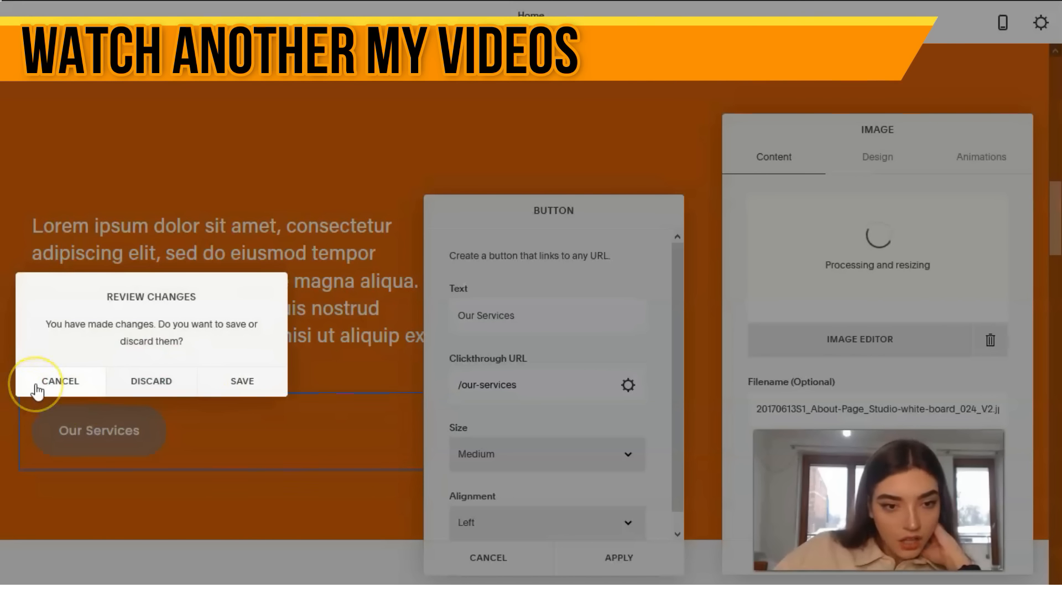
left_click(242, 385)
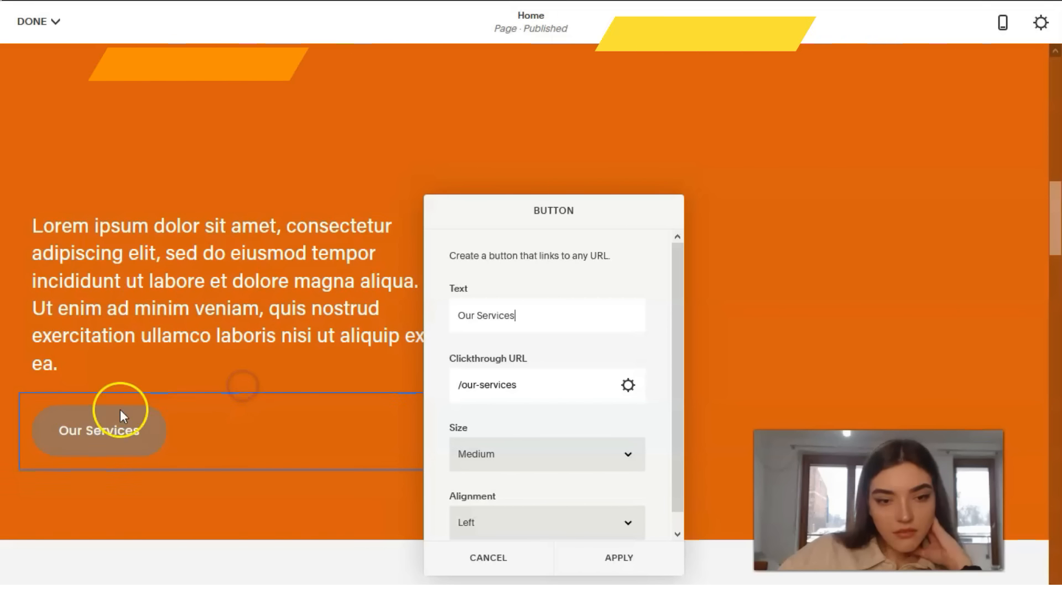
Step: Try the Small and Large sizes on the Our Services button, return it to Medium and close its settings
scroll(623, 384, "down", 1)
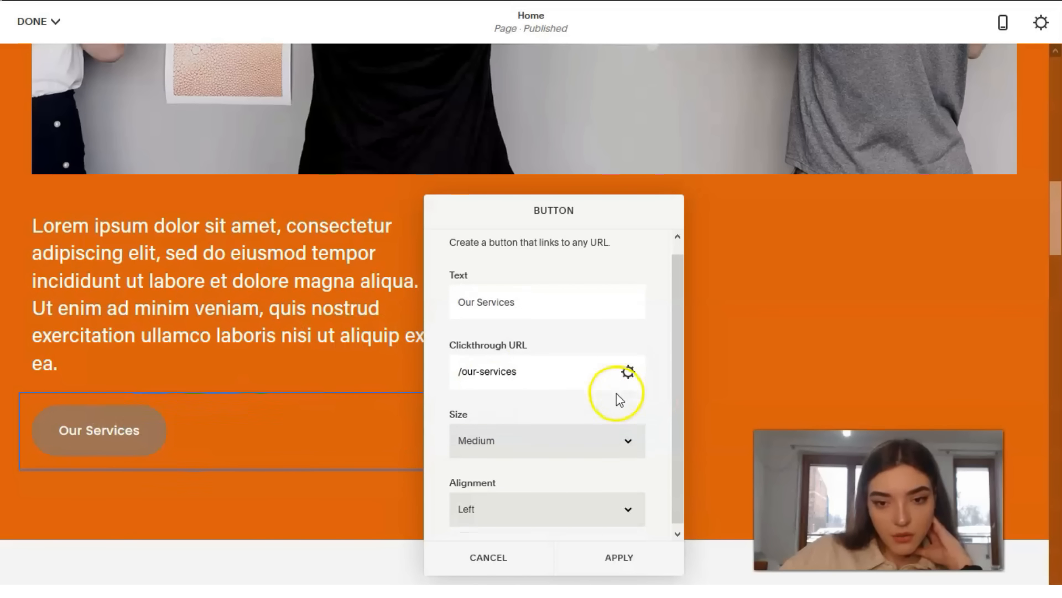
left_click(624, 442)
left_click(591, 463)
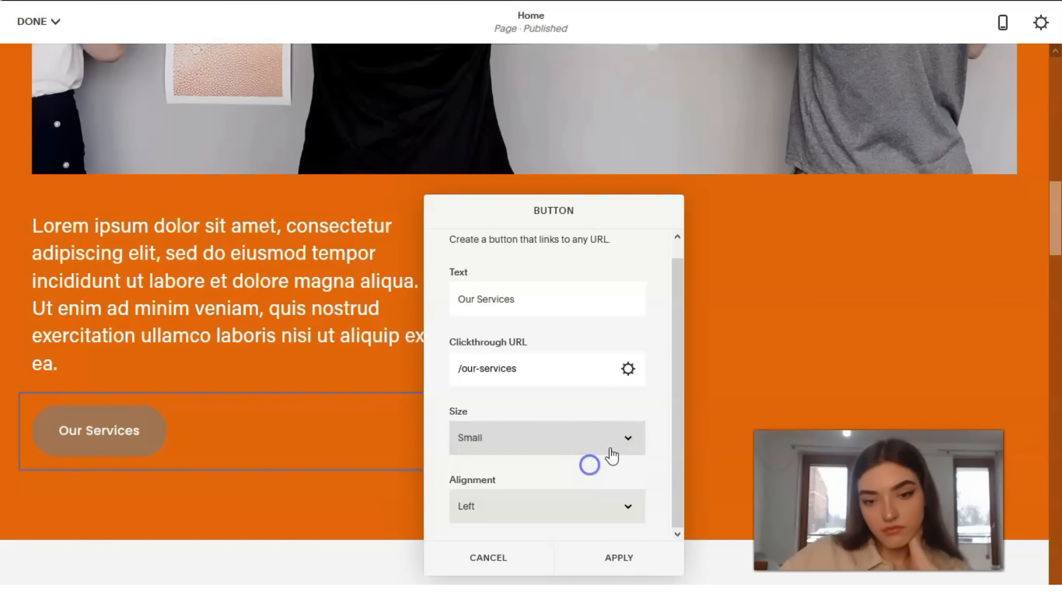
left_click(616, 451)
left_click(604, 503)
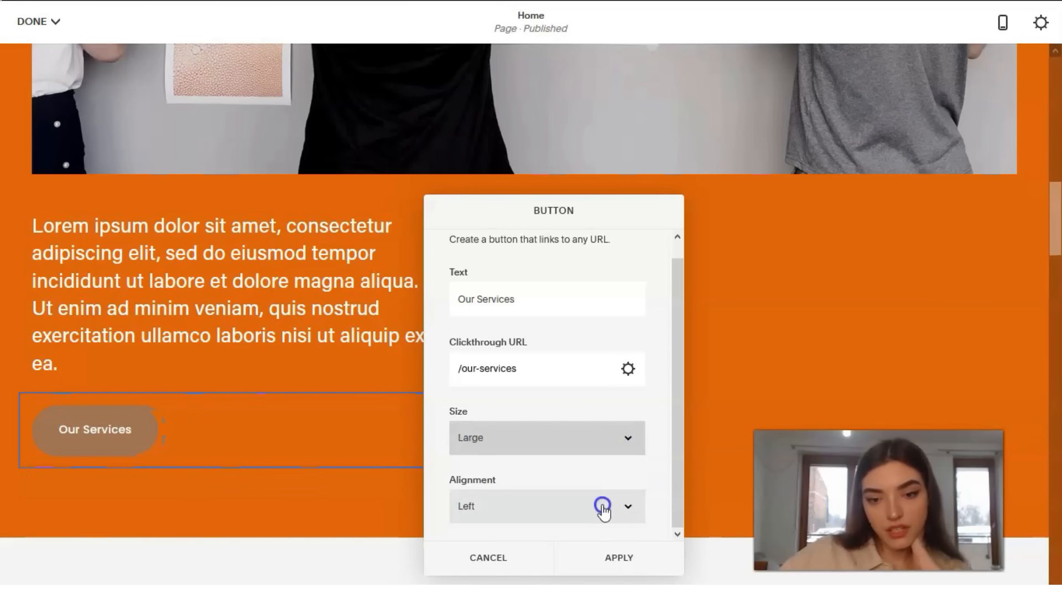
left_click(618, 452)
left_click(607, 485)
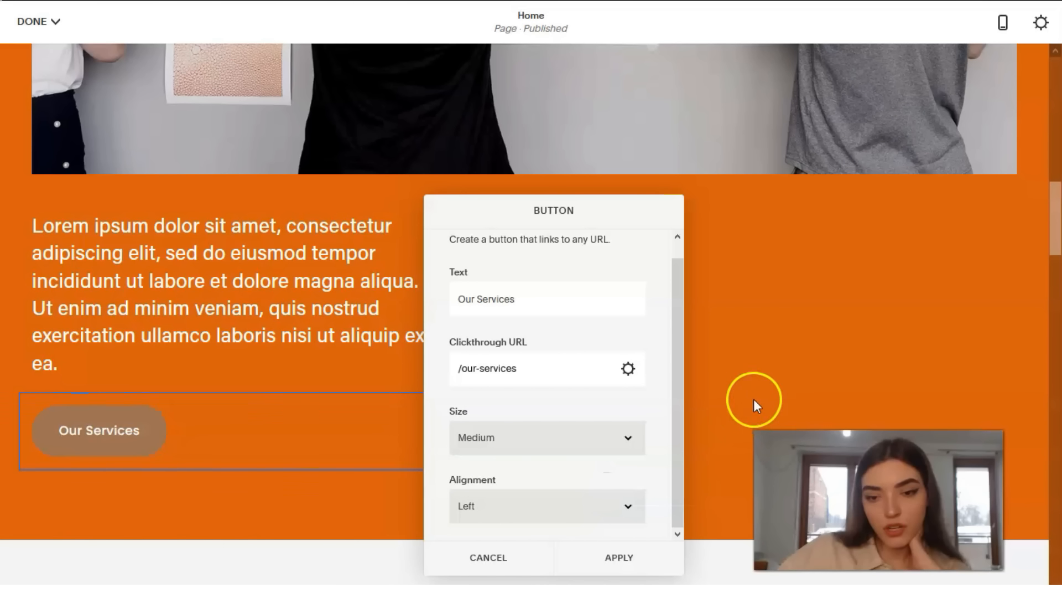
left_click(751, 346)
Step: Look through the remaining home page sections down to the footer and return to the studio image section
scroll(380, 408, "down", 15)
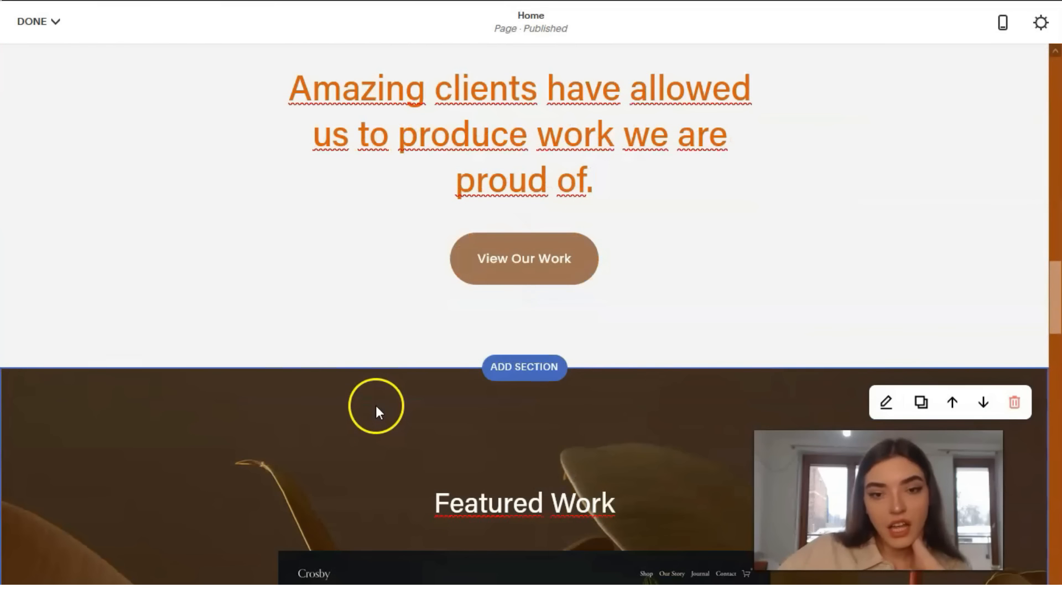
scroll(360, 322, "down", 15)
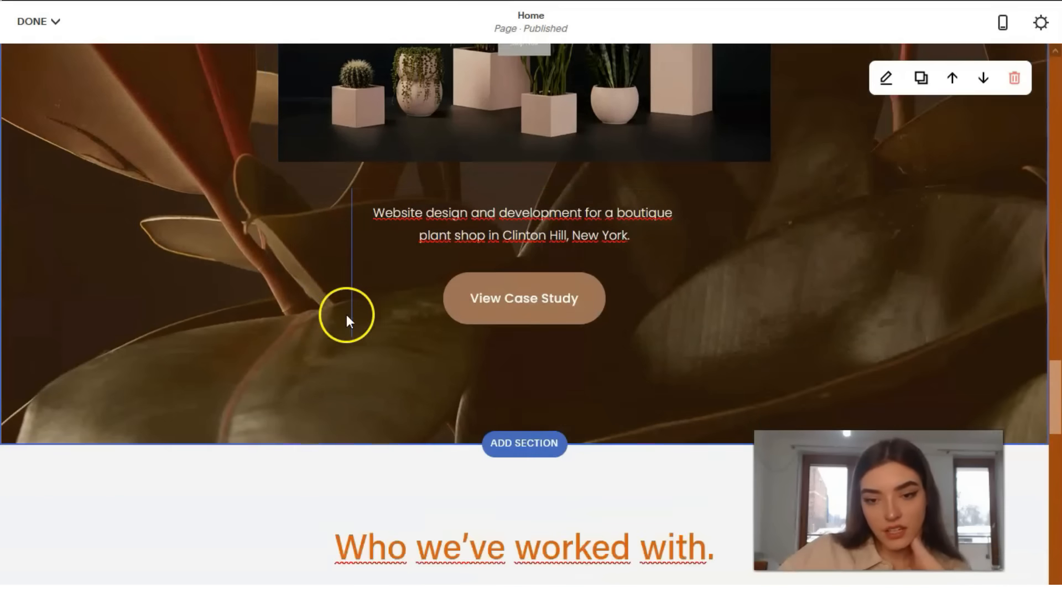
scroll(349, 324, "down", 5)
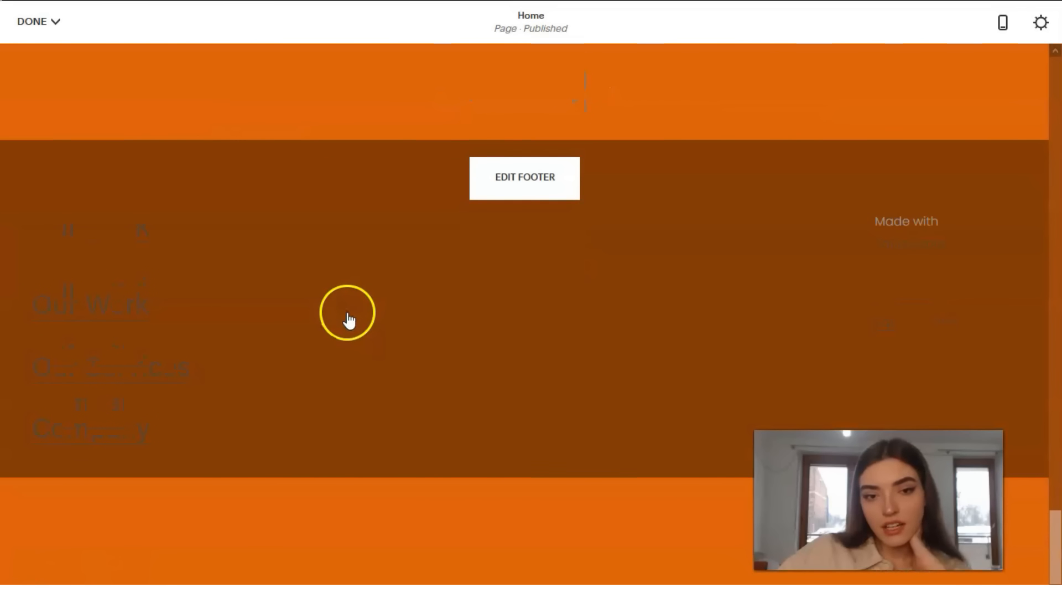
scroll(347, 324, "up", 1)
scroll(225, 310, "up", 15)
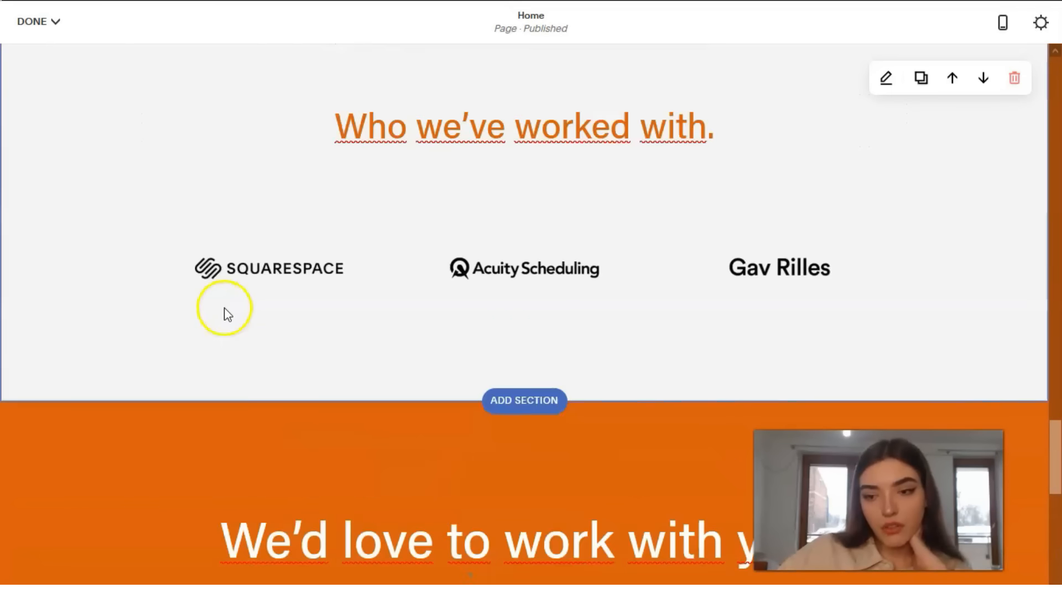
scroll(237, 313, "up", 15)
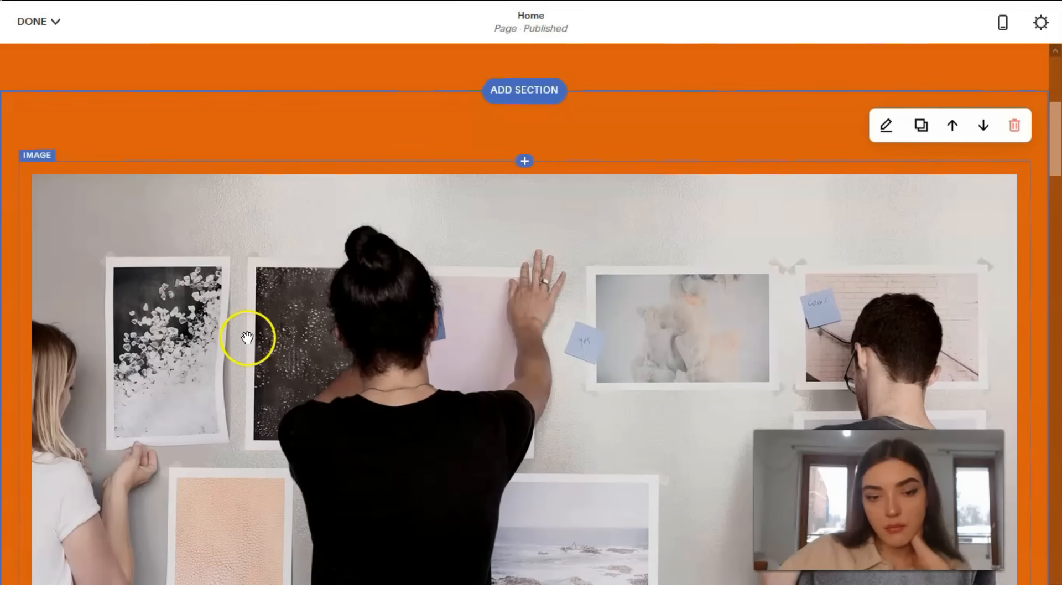